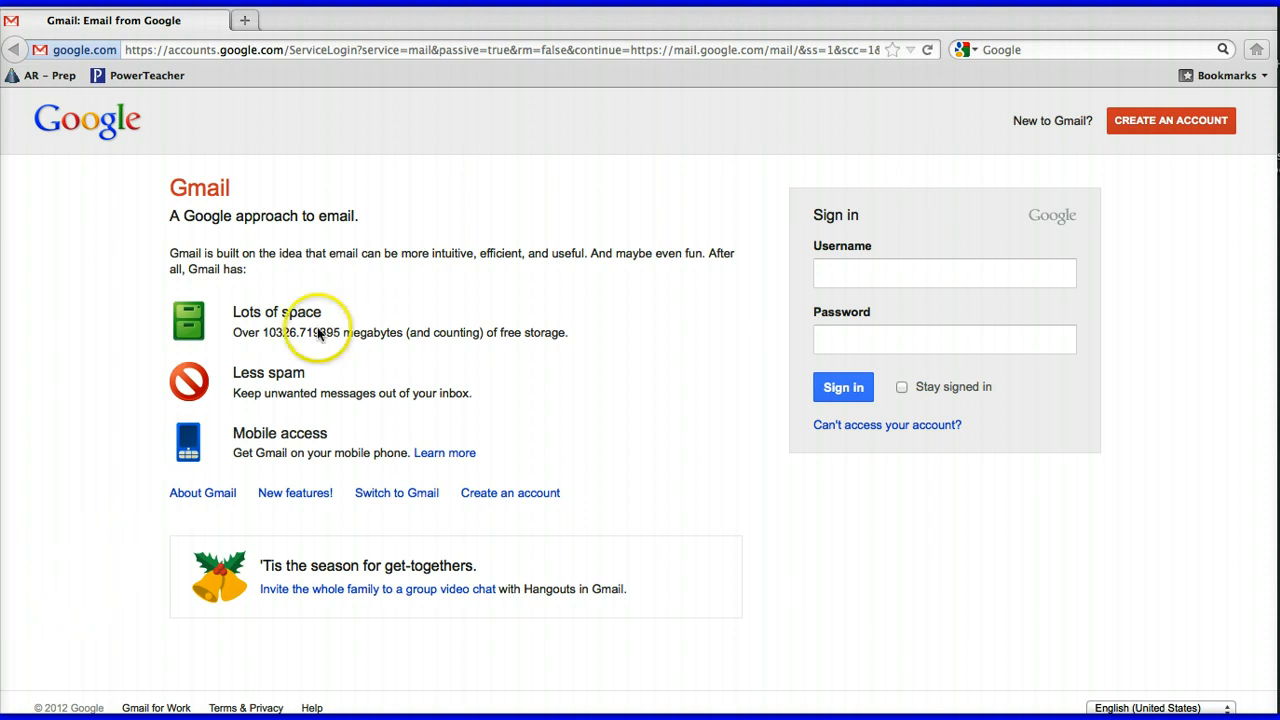
Load gmail.com in the browser's address bar
left_click(452, 49)
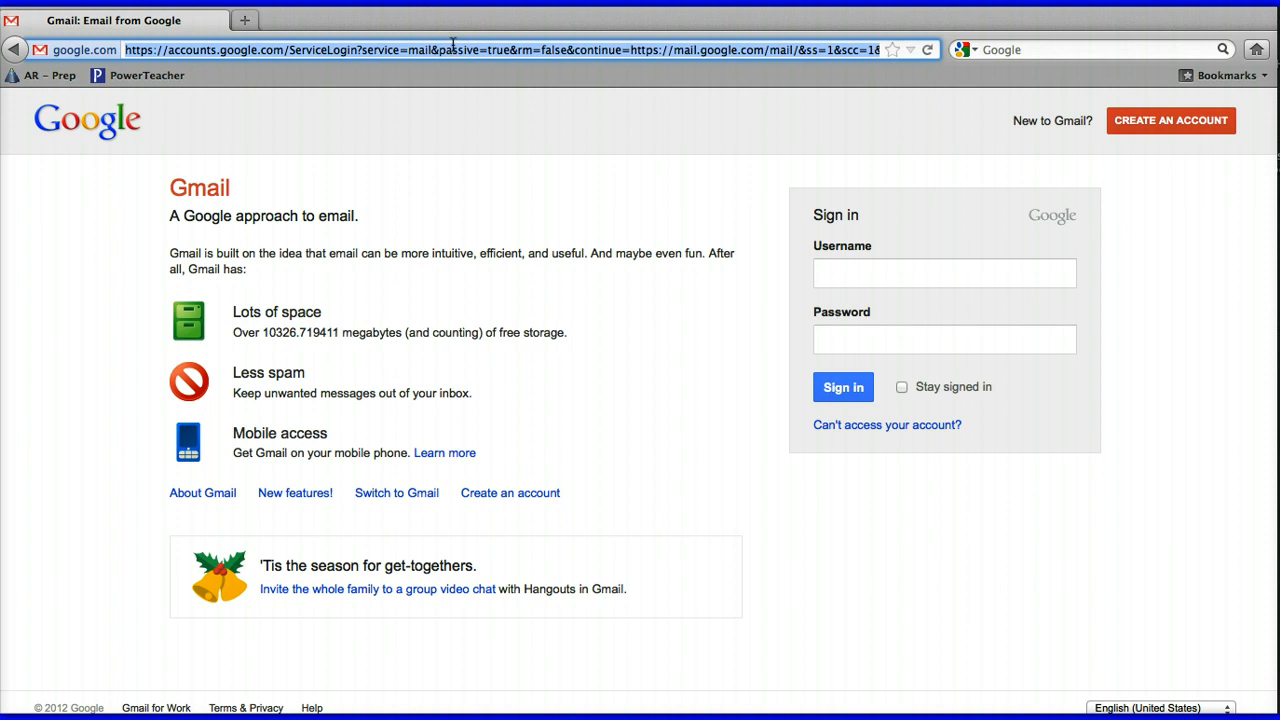
type("gmail.com")
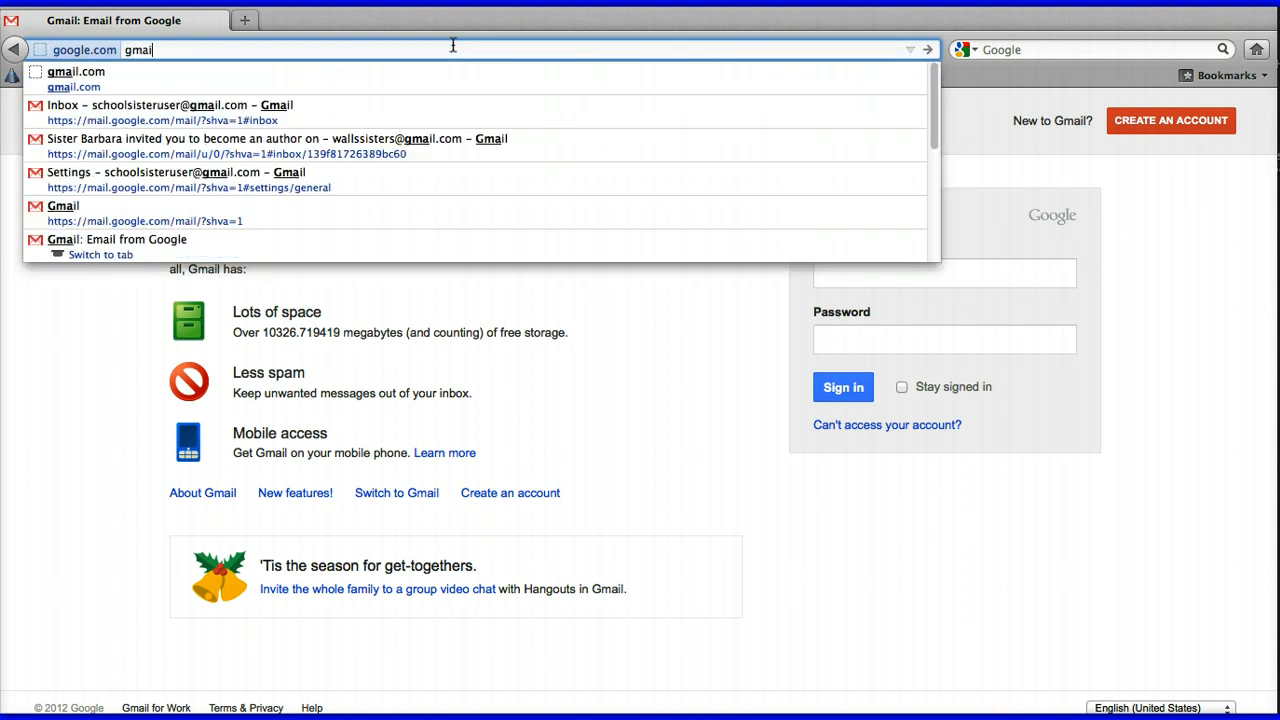
key("Return")
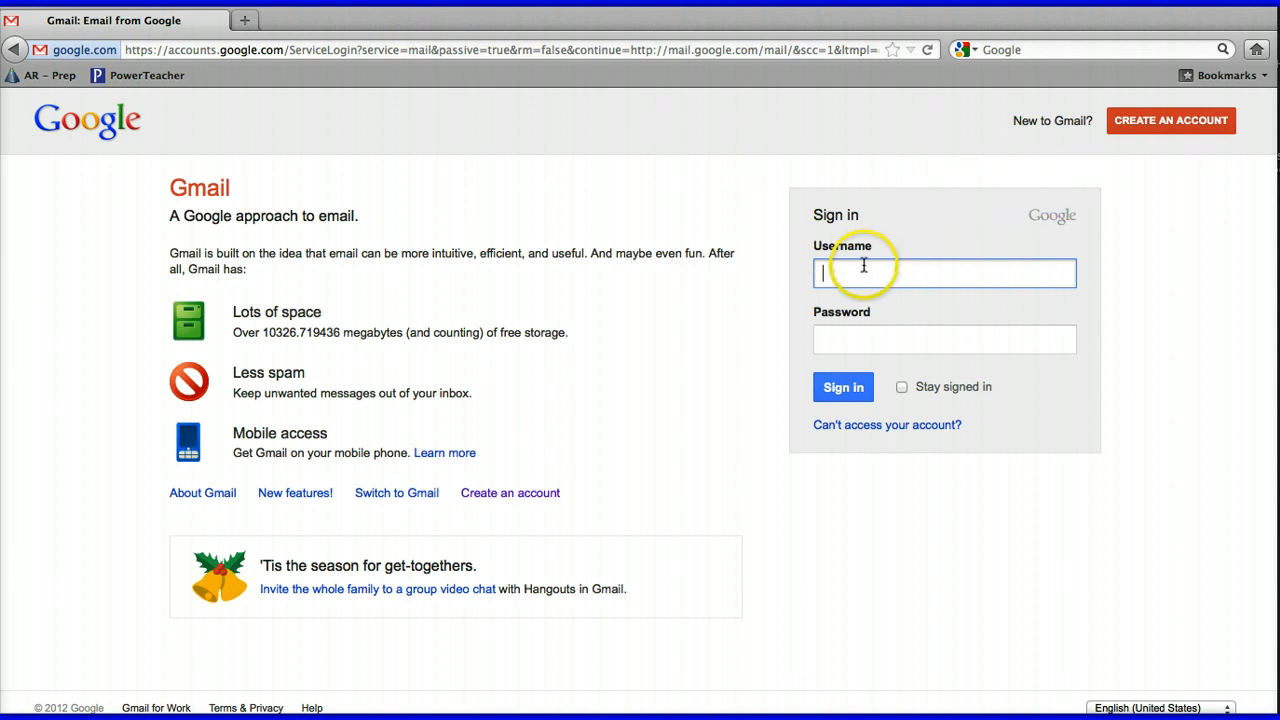
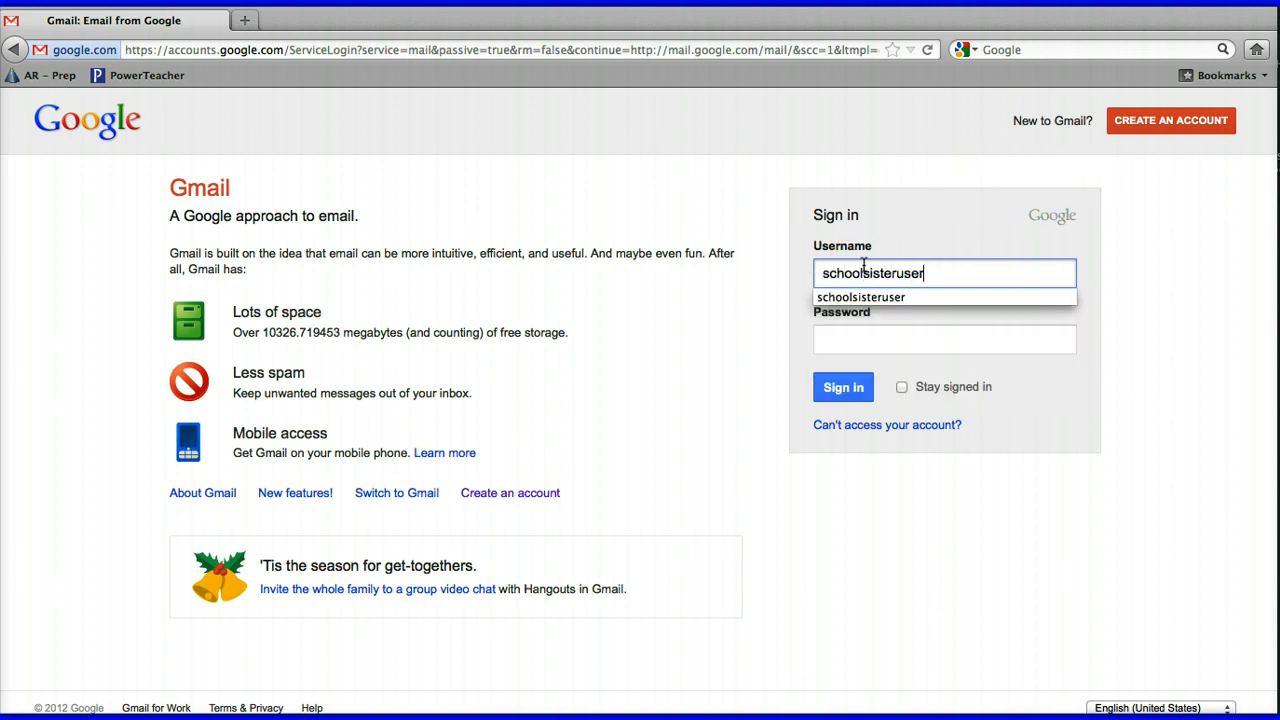
Sign in with the school account's username and password
key("Tab")
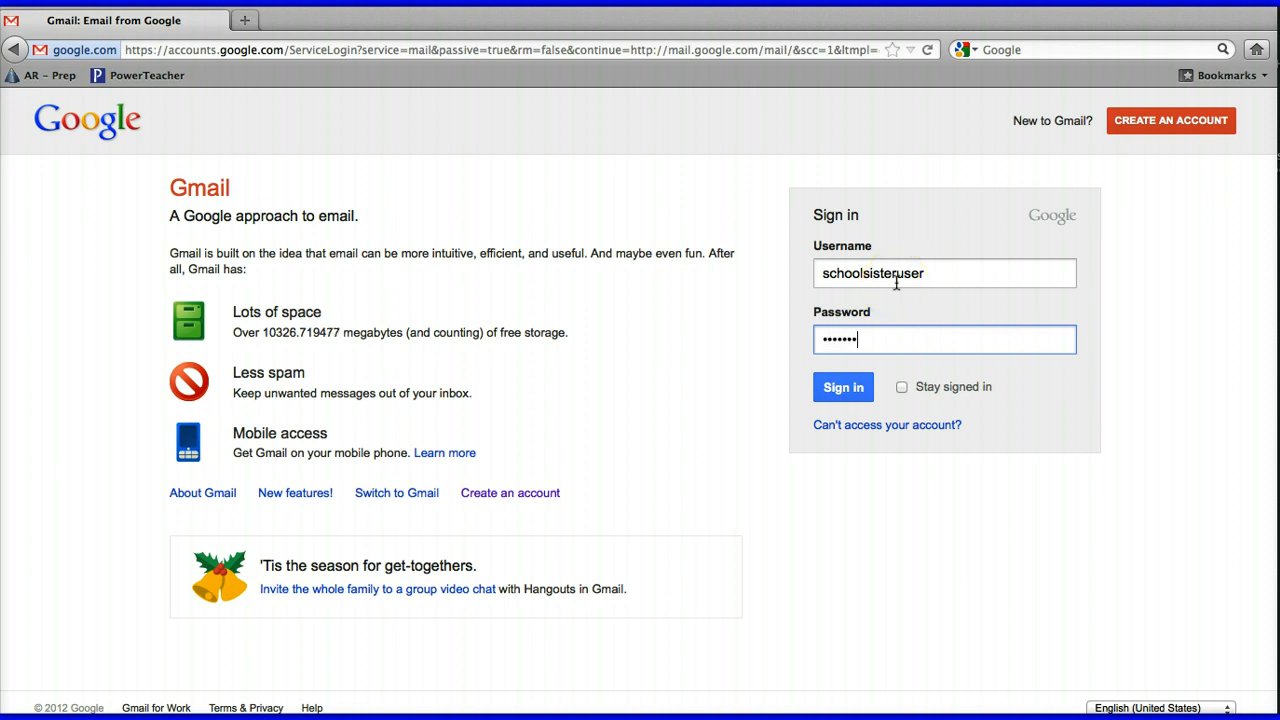
left_click(840, 393)
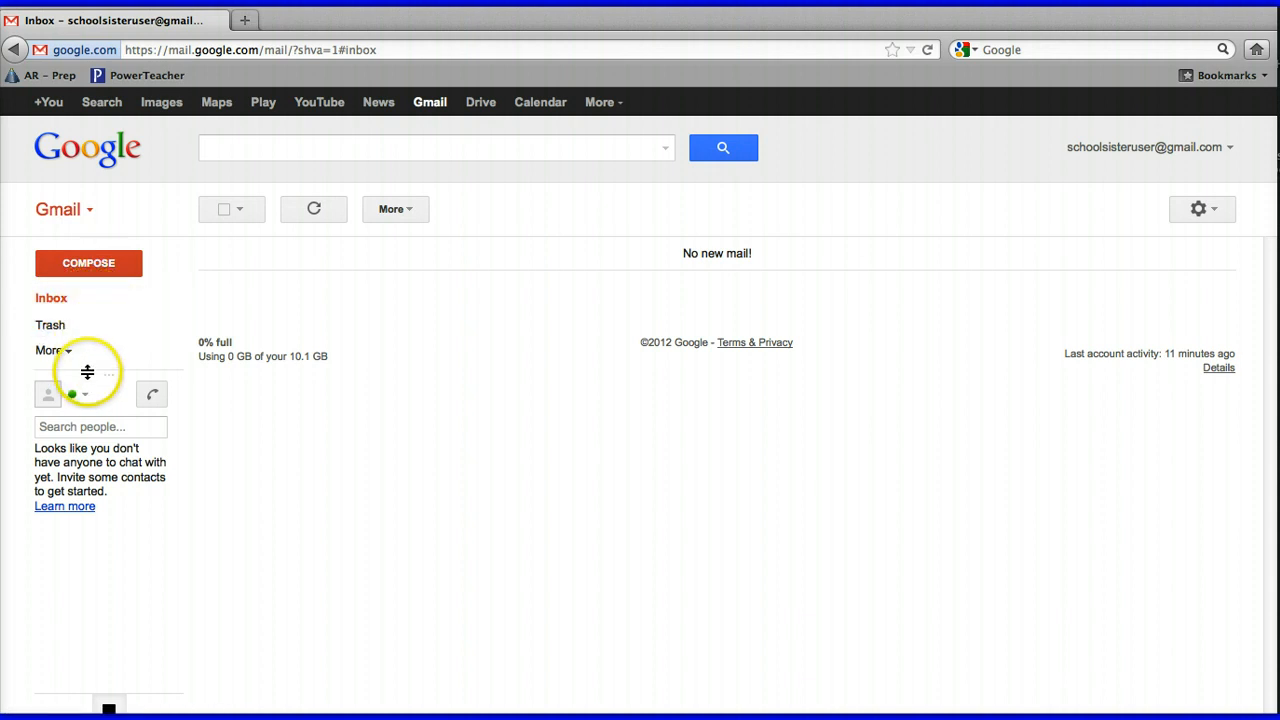
Drag the chat panel down the left sidebar, well below the mail folders
left_click_drag(87, 372, 86, 508)
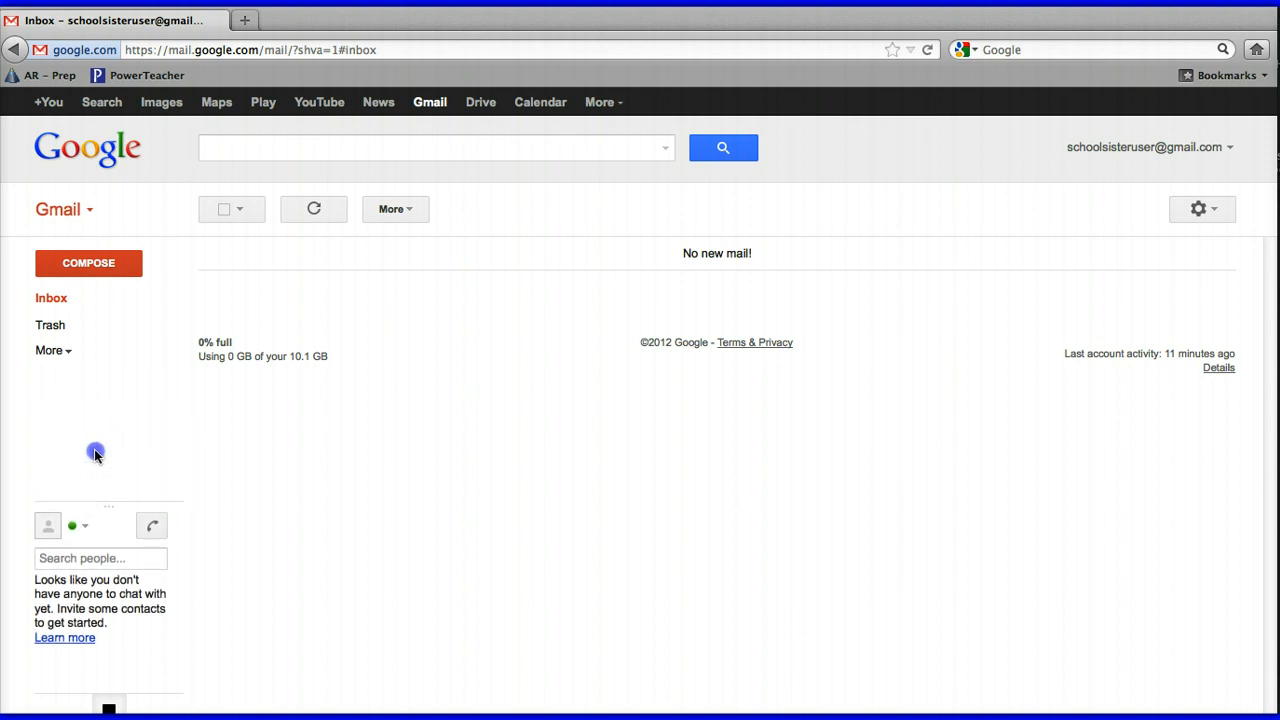
left_click_drag(95, 455, 80, 363)
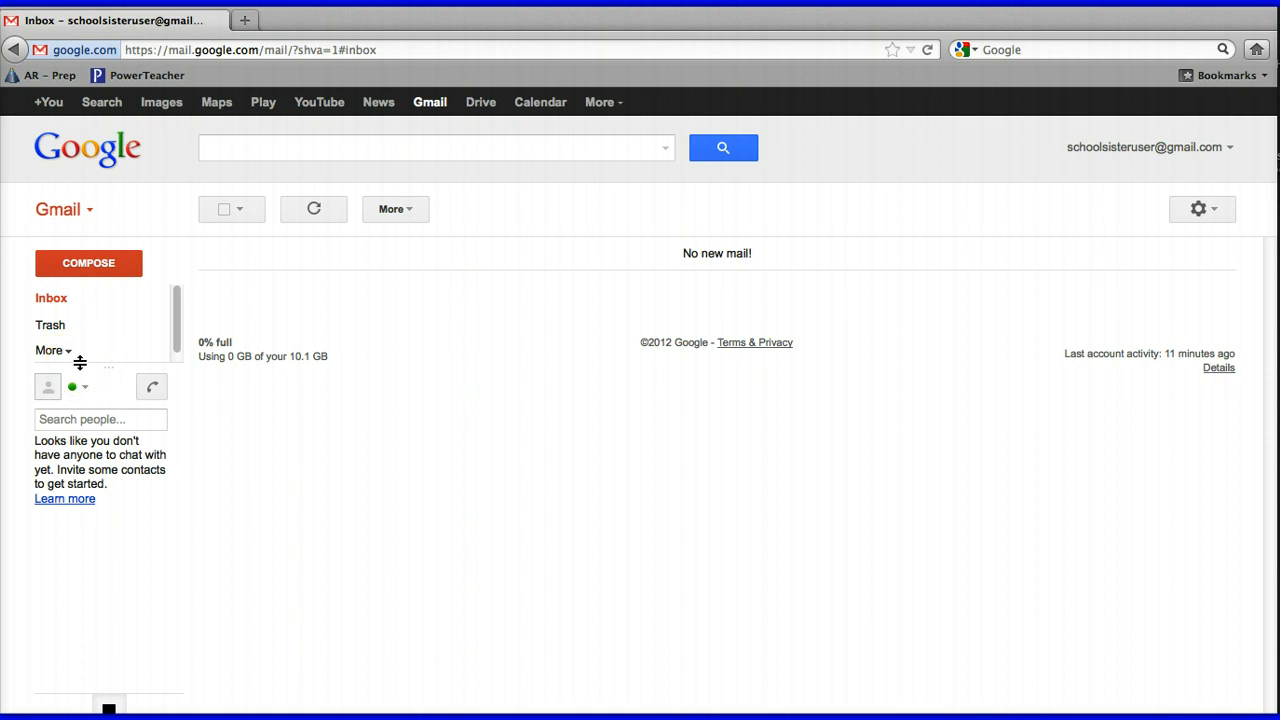
left_click_drag(80, 363, 80, 553)
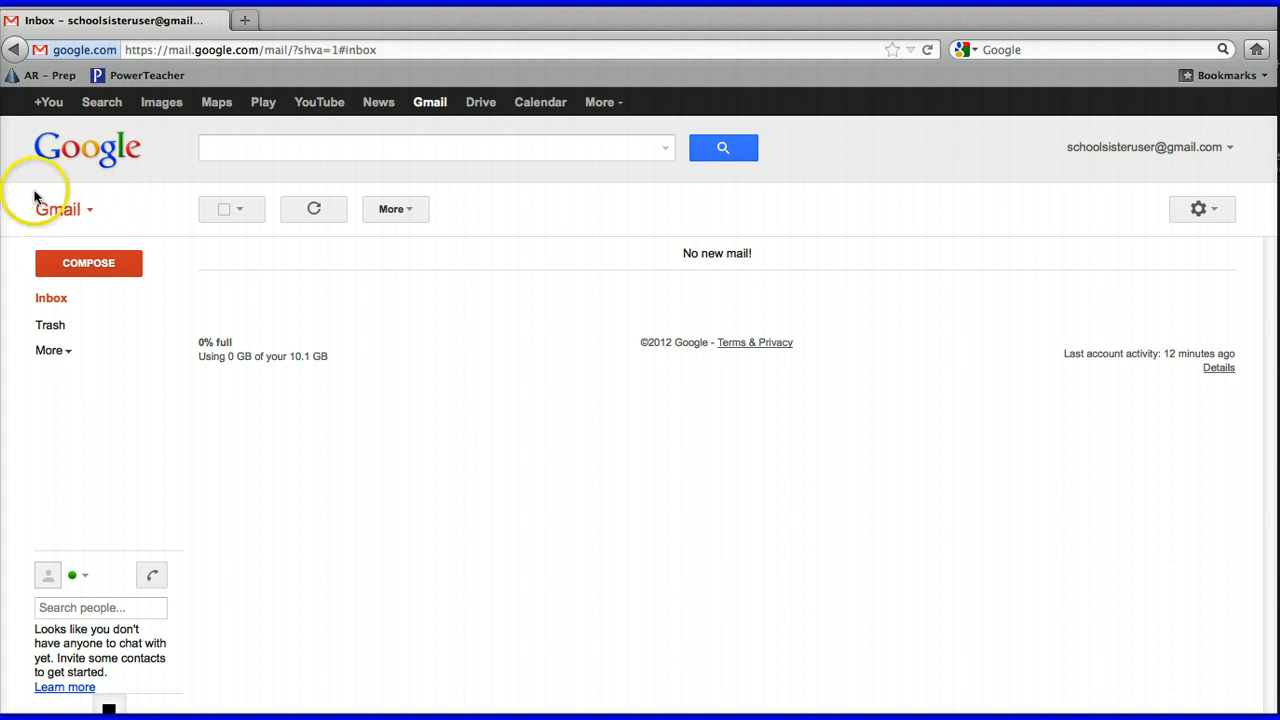
Switch from Gmail to Contacts using the top-left dropdown
left_click(91, 214)
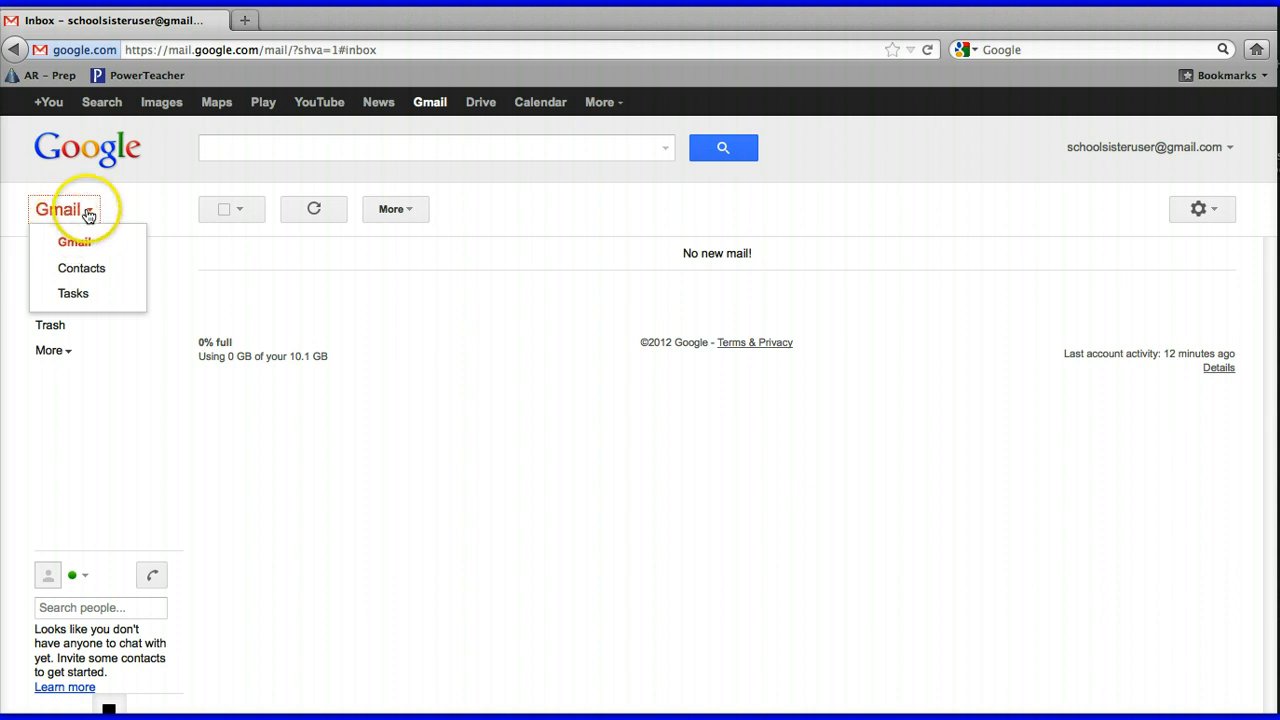
left_click(89, 267)
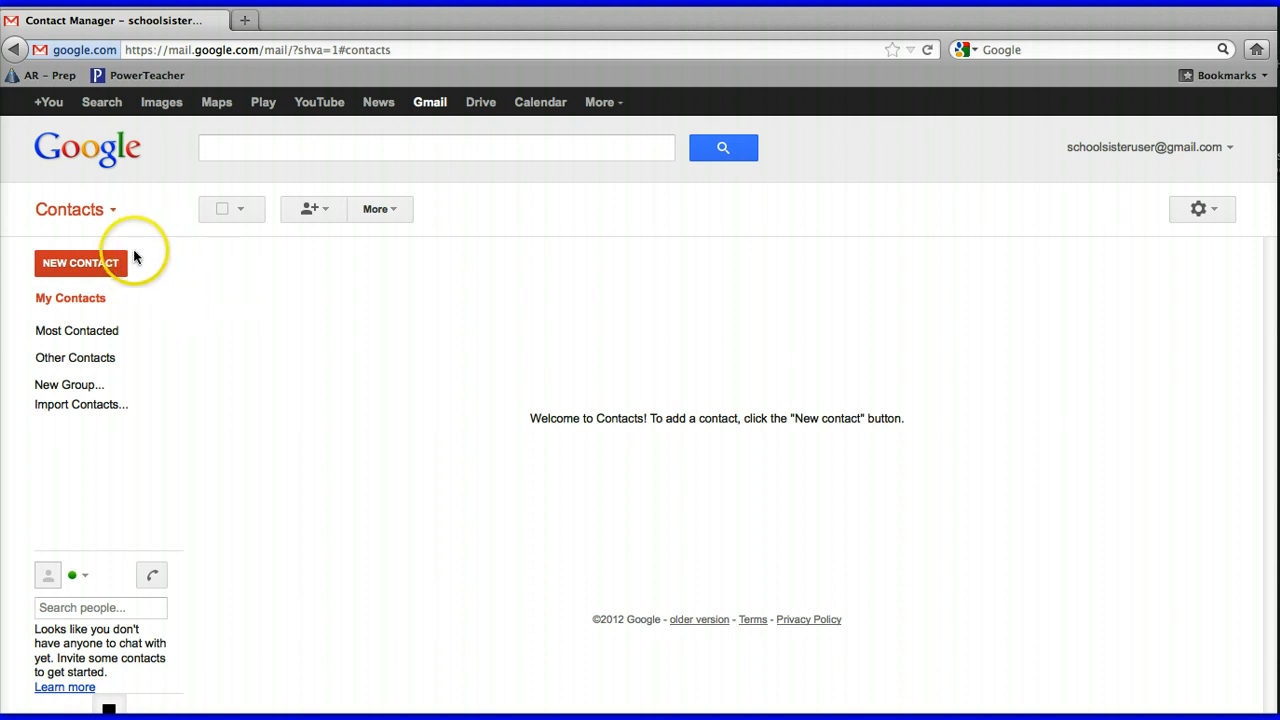
Start a new contact, enter her name, and keep the email label as Home
left_click(76, 266)
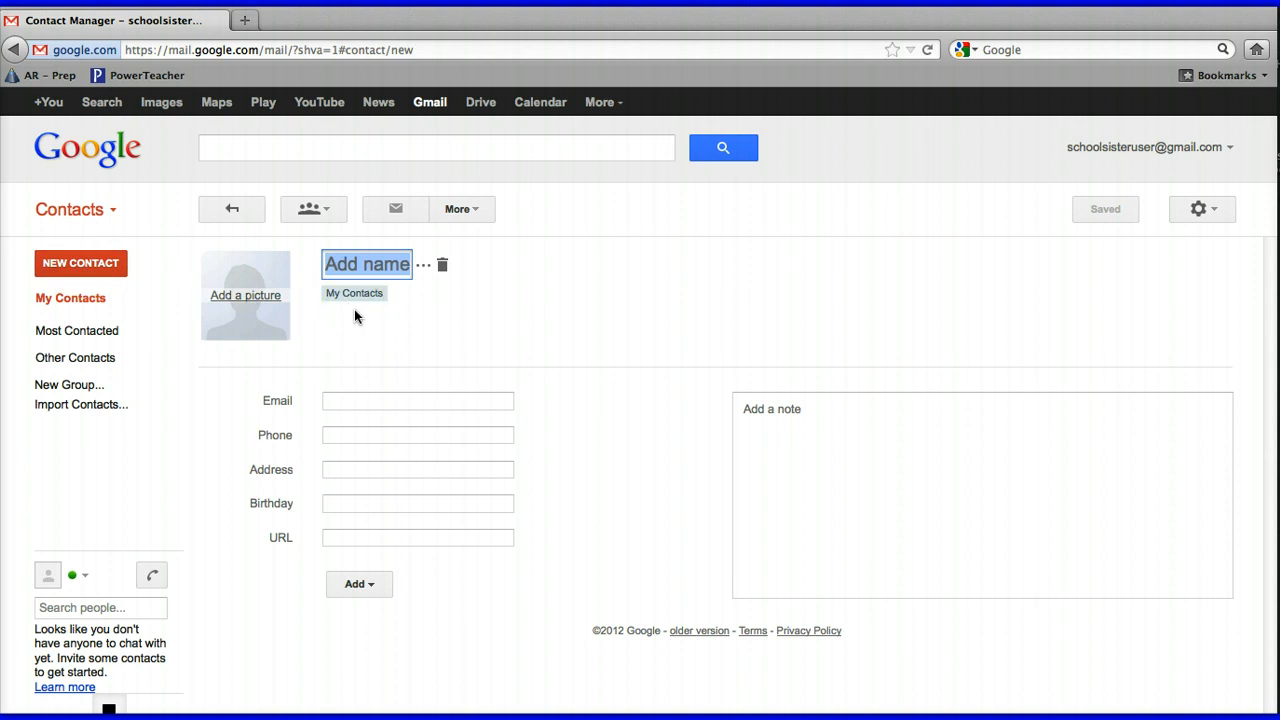
type("Sister Bar")
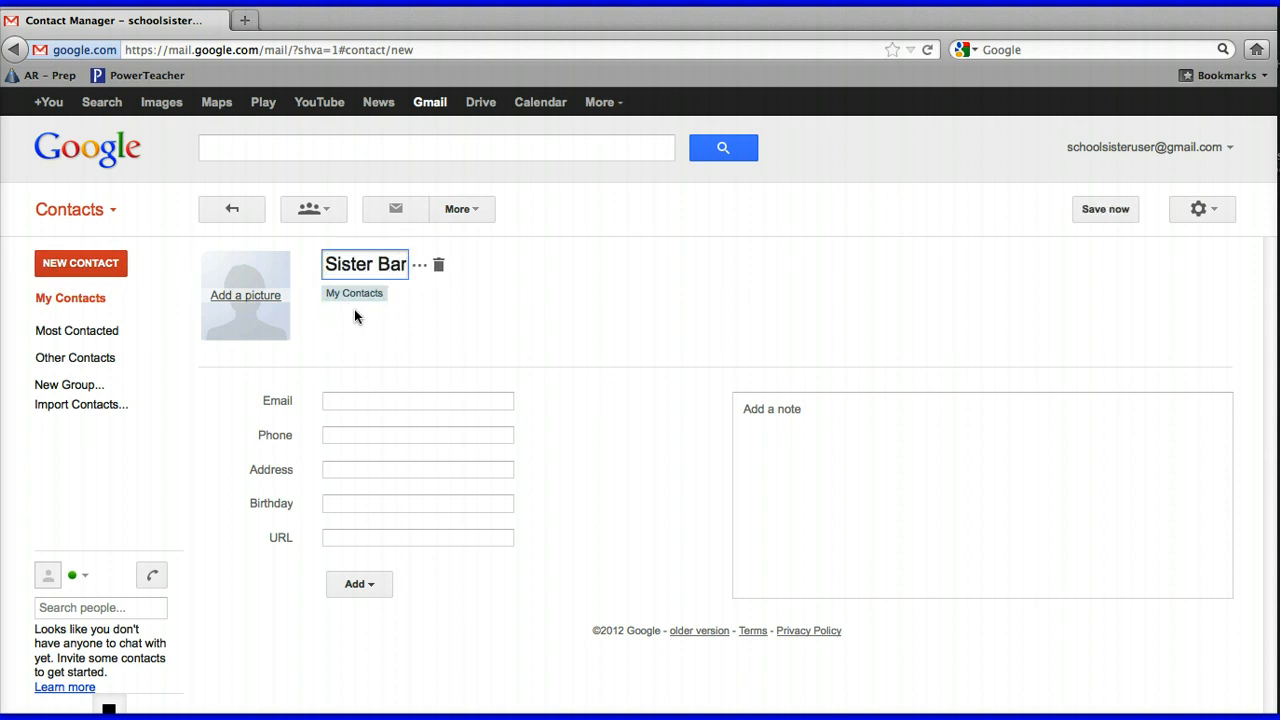
type("bara")
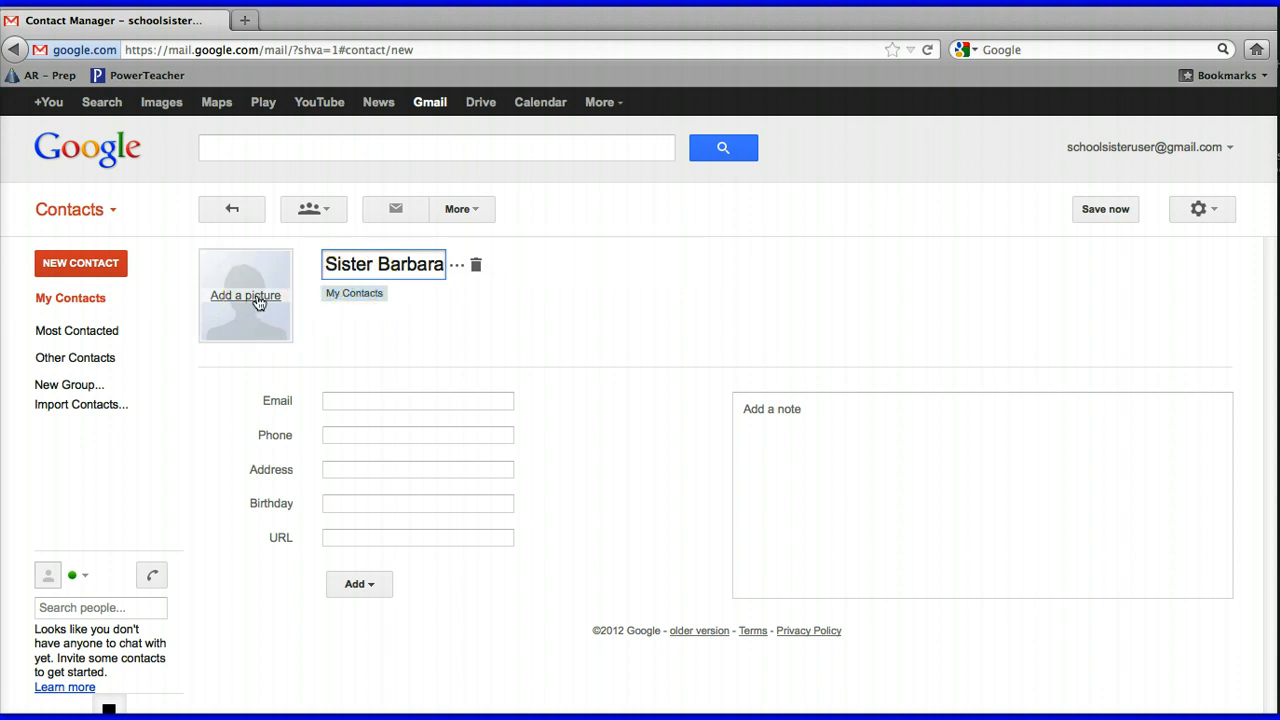
left_click(348, 400)
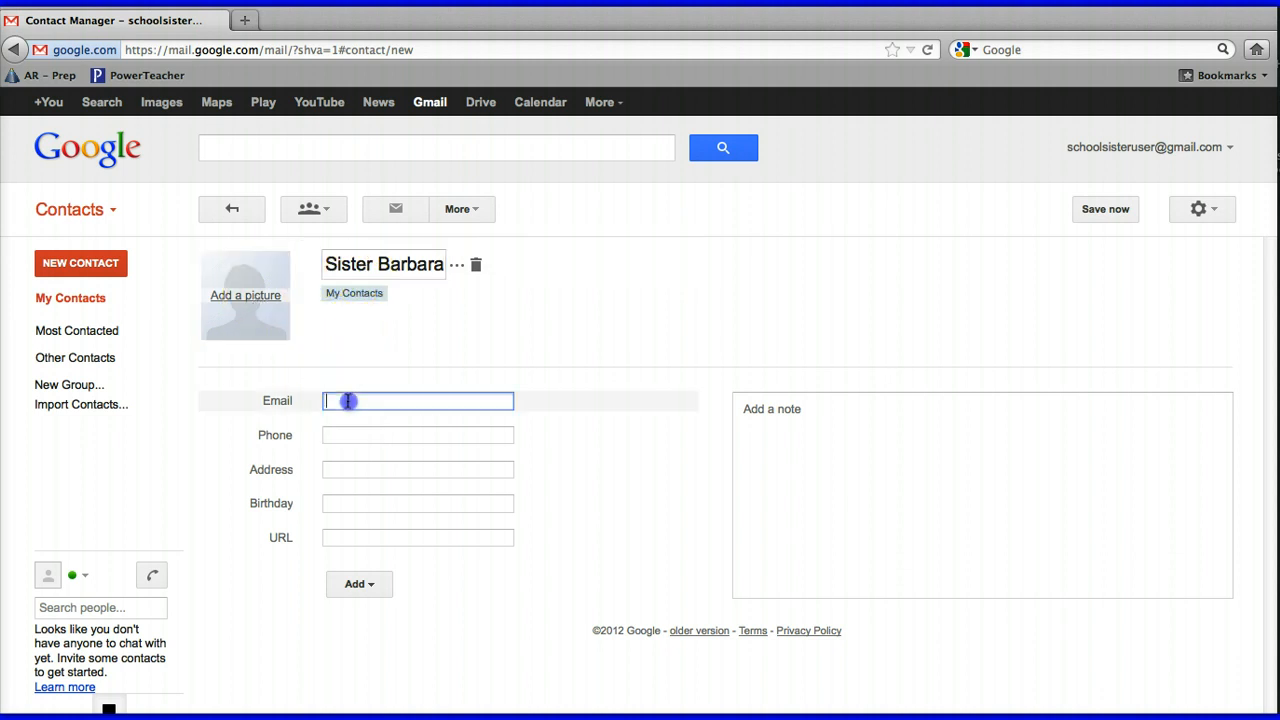
left_click(280, 401)
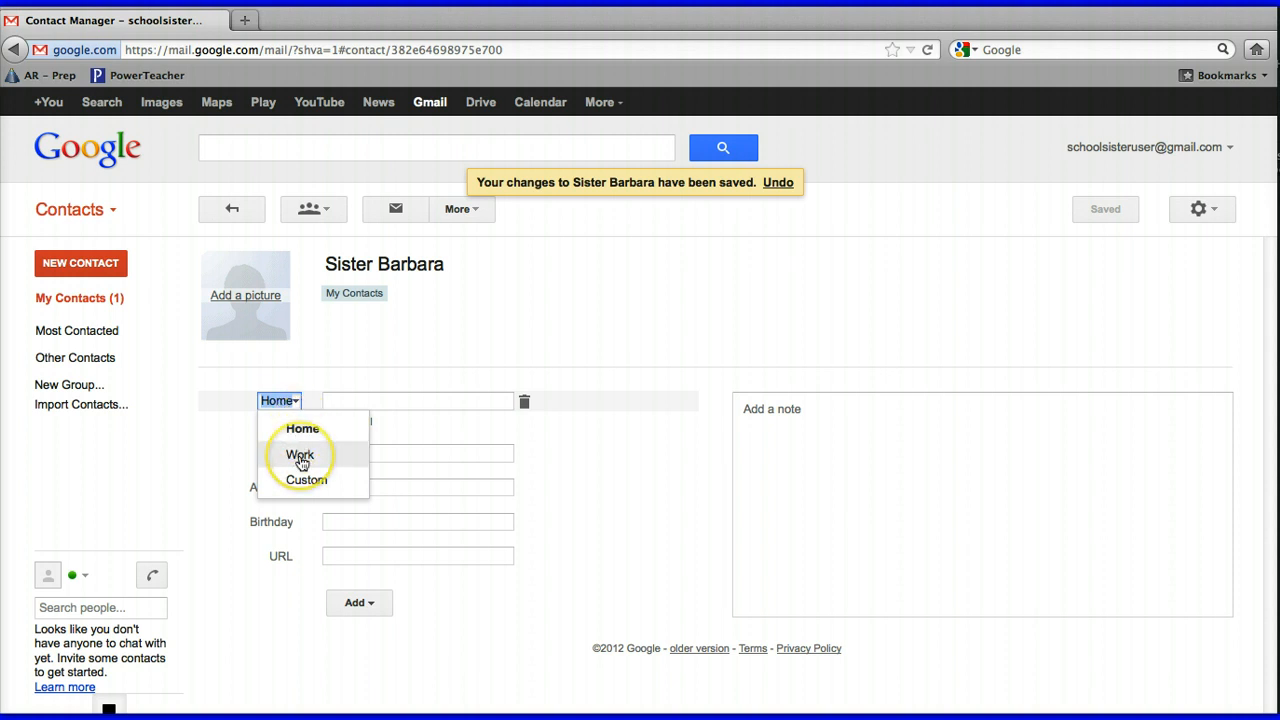
left_click(311, 370)
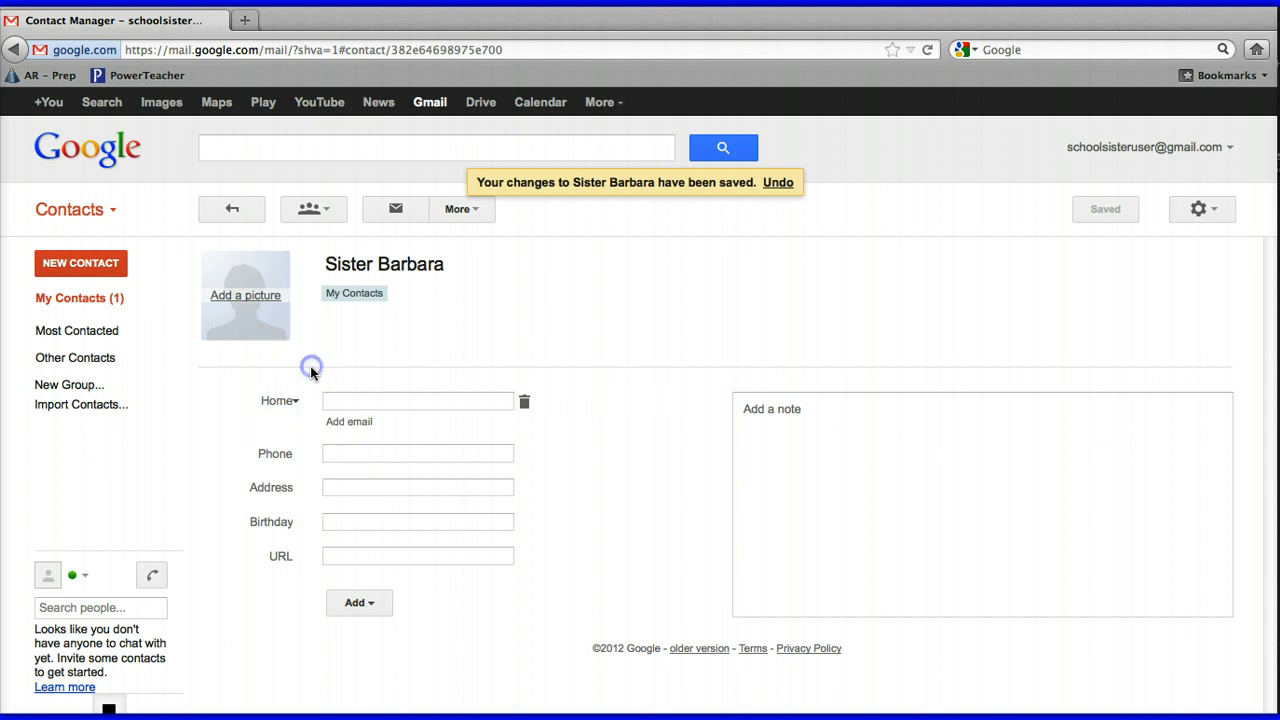
Enter the contact's Gmail address, correct its first letter, and commit it
left_click(330, 401)
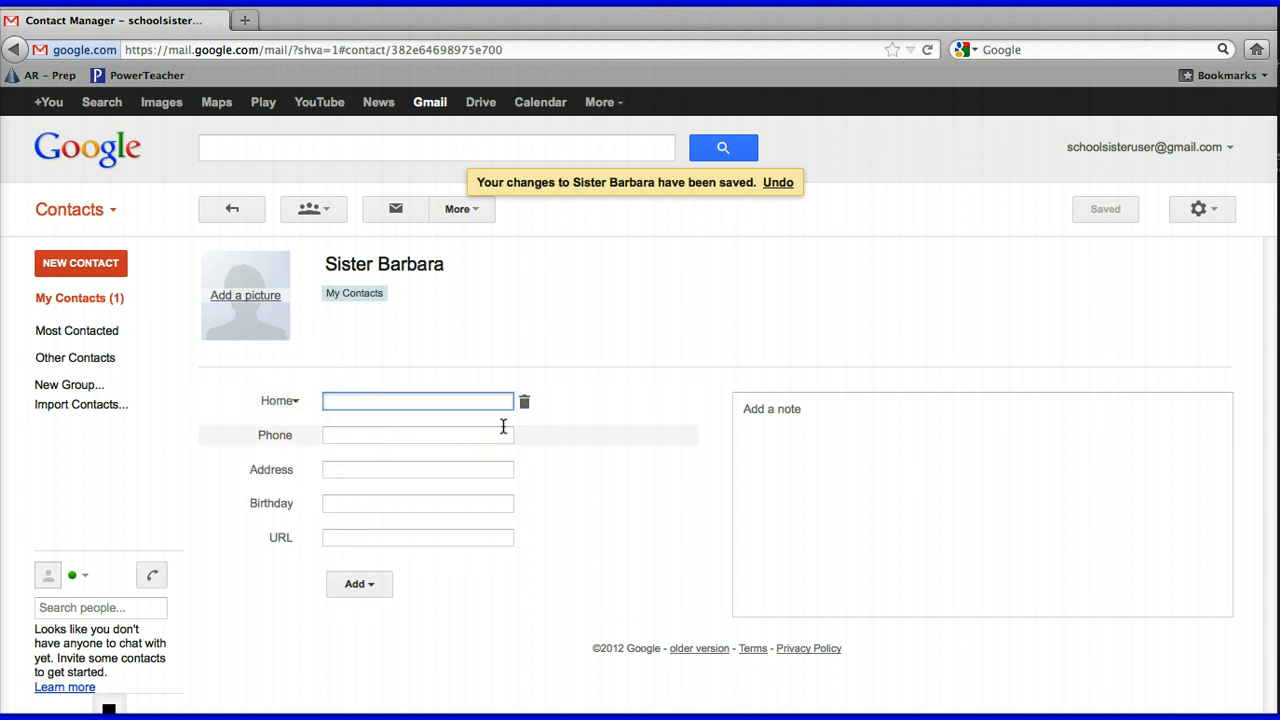
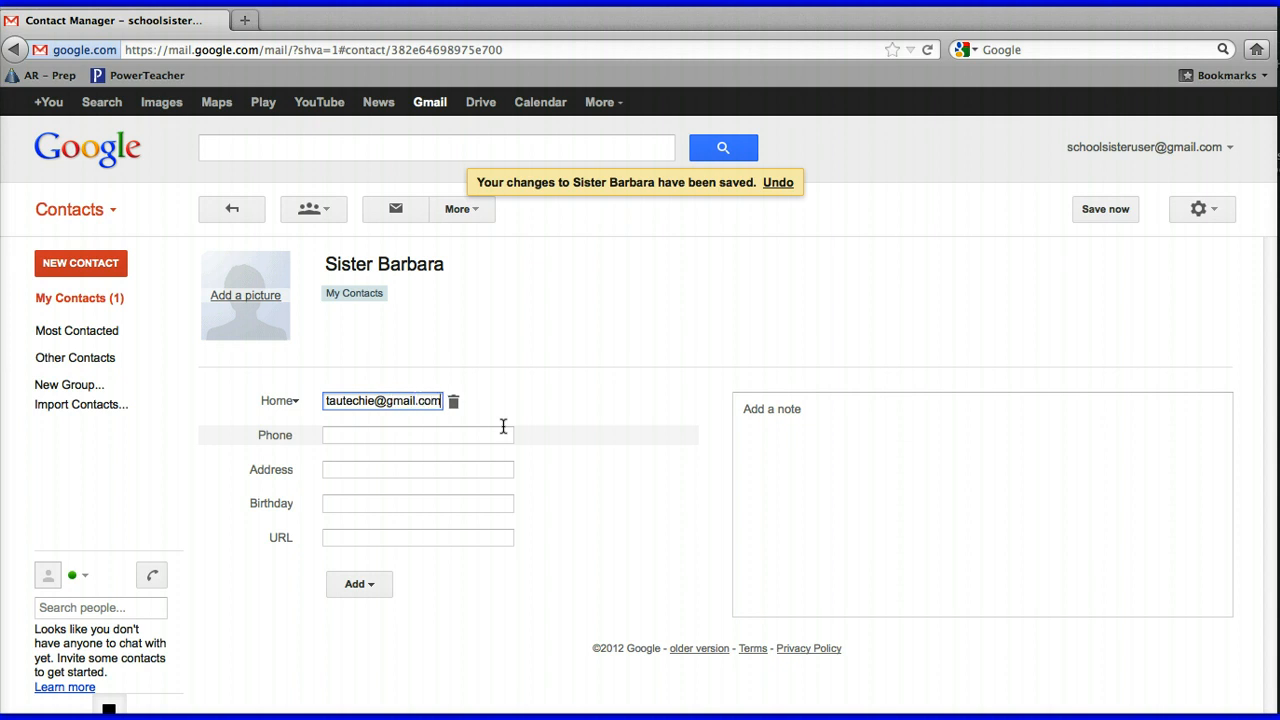
left_click(505, 426)
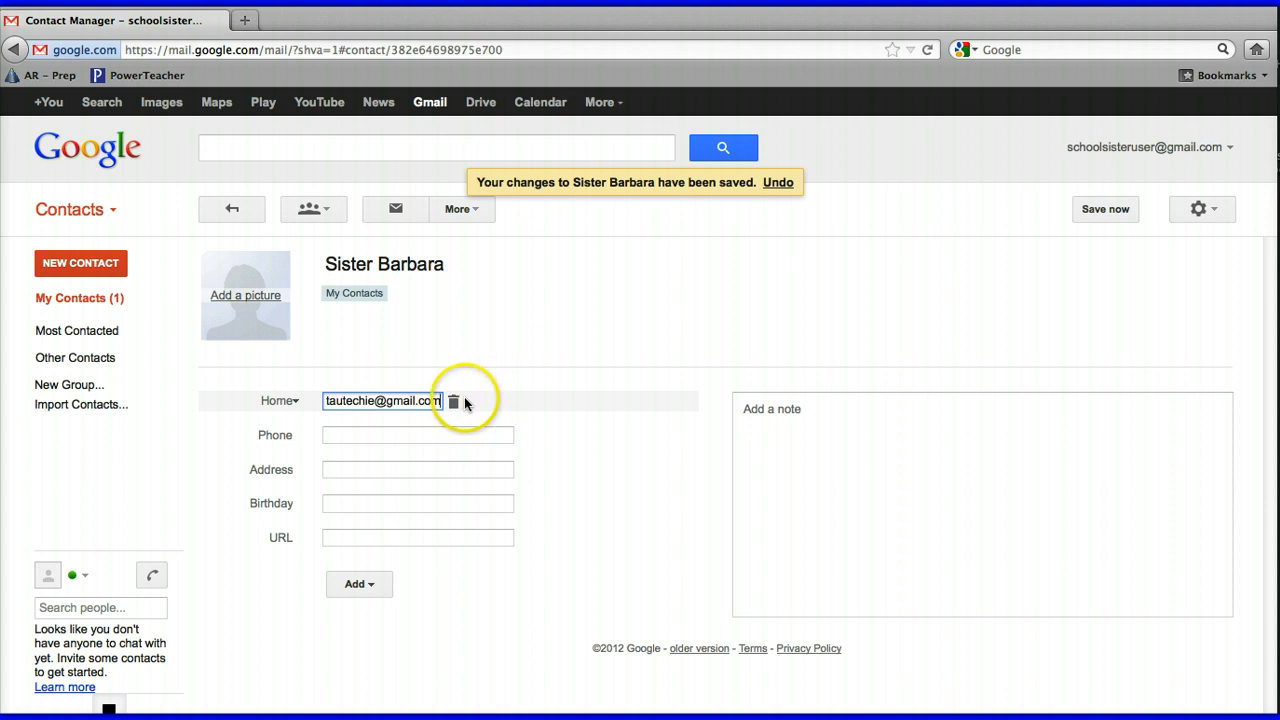
left_click(327, 406)
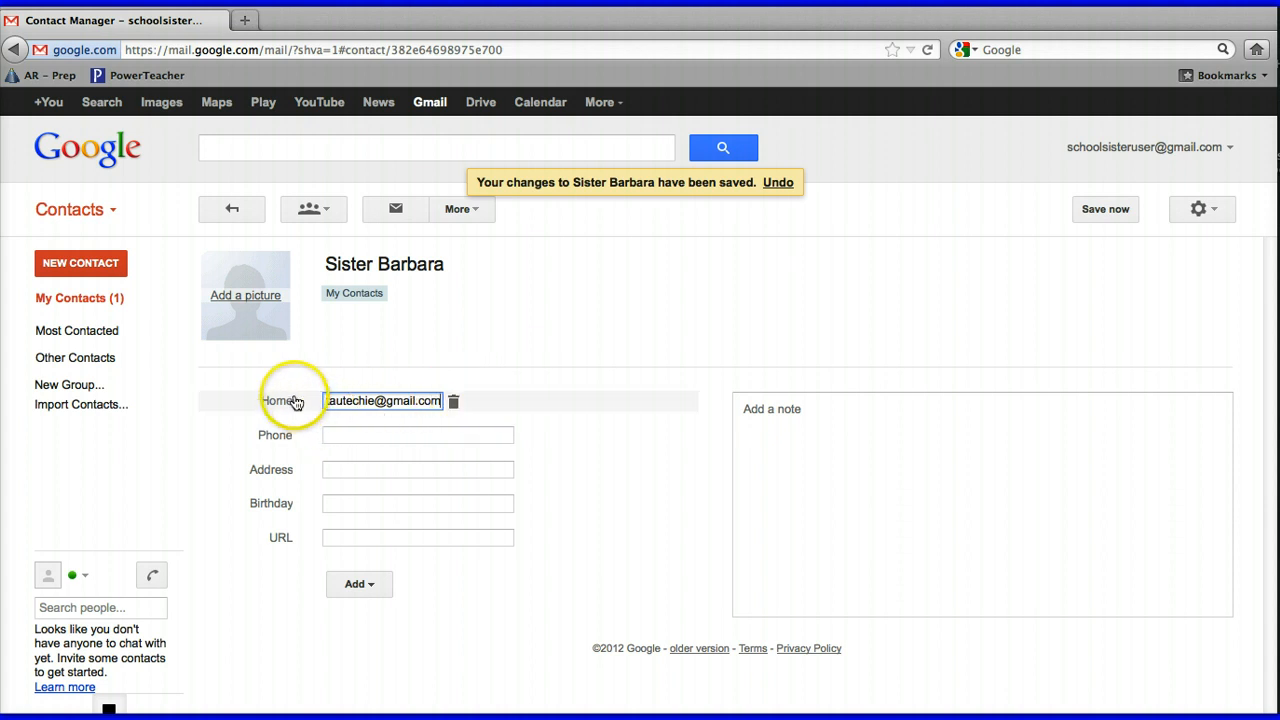
key("BackSpace")
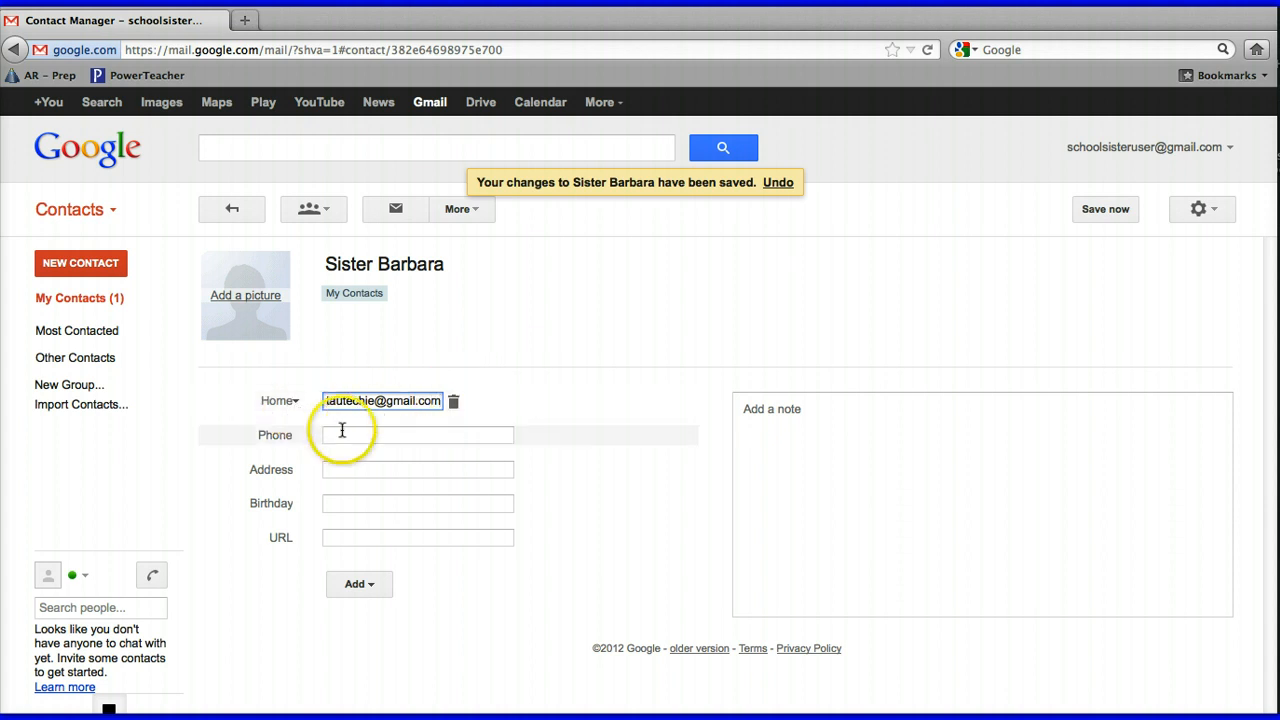
type("t")
left_click(328, 435)
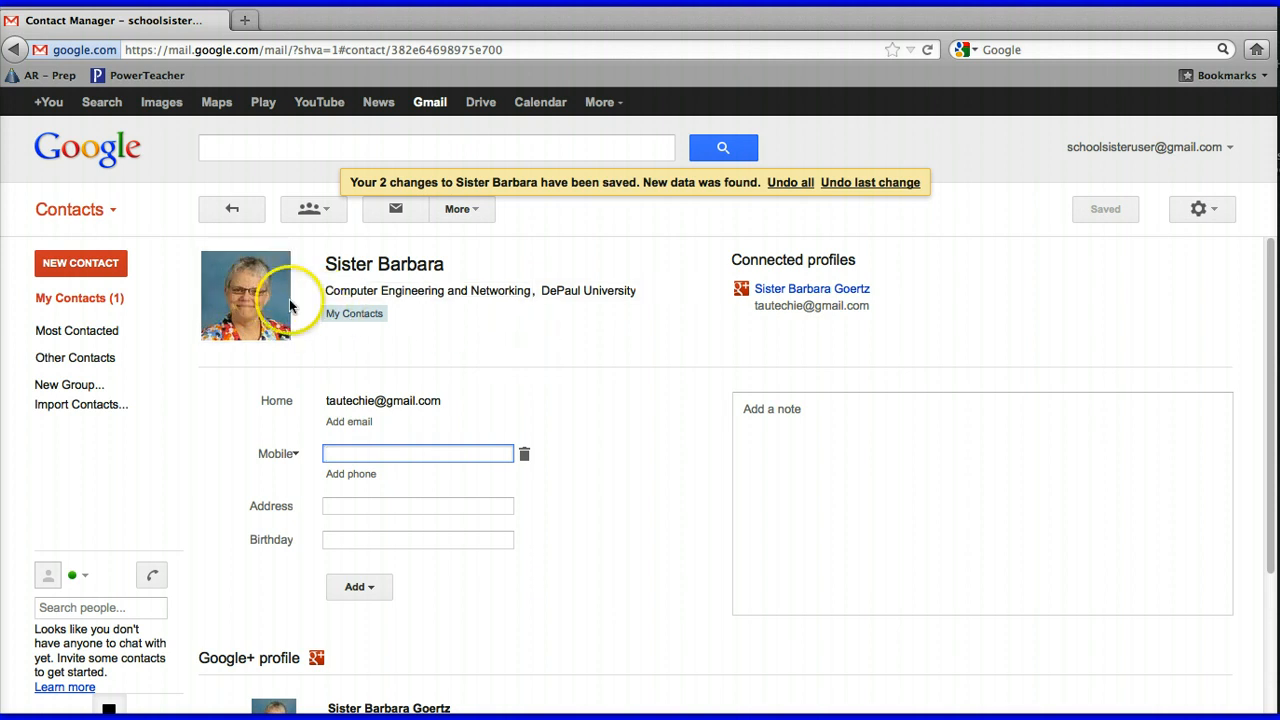
Add the contact's phone number labelled Mobile
mouse_move(255, 290)
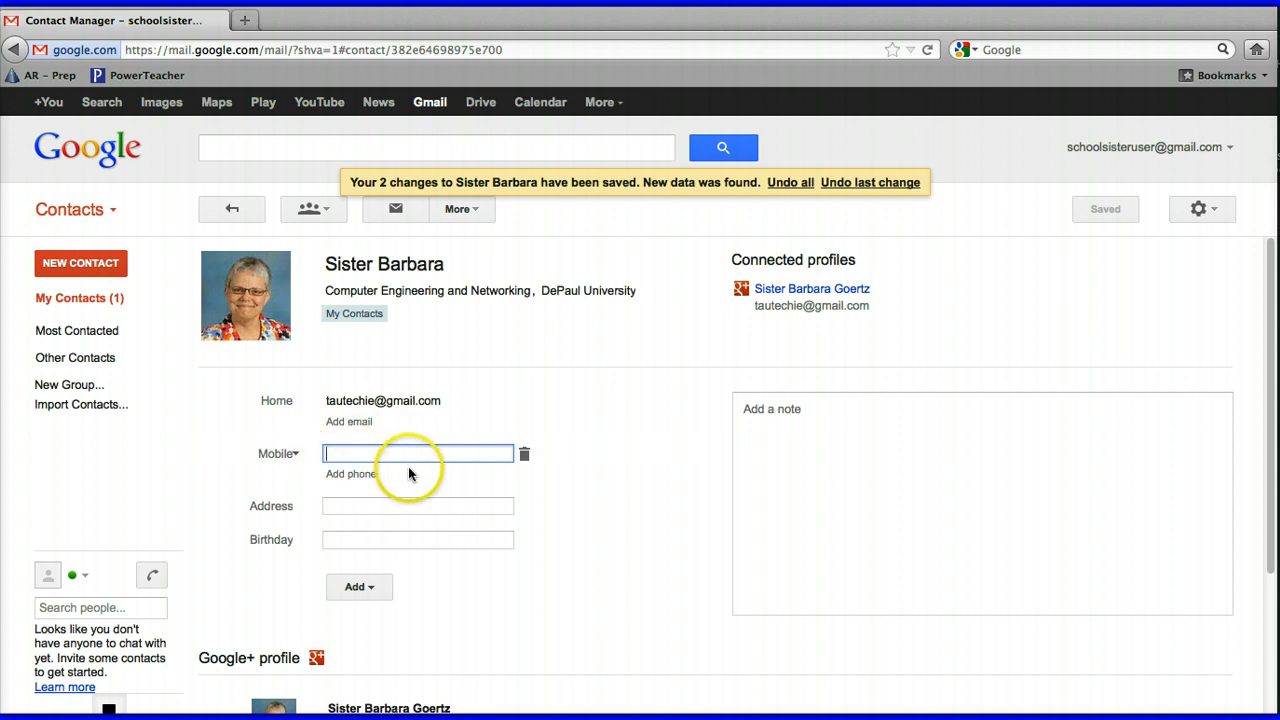
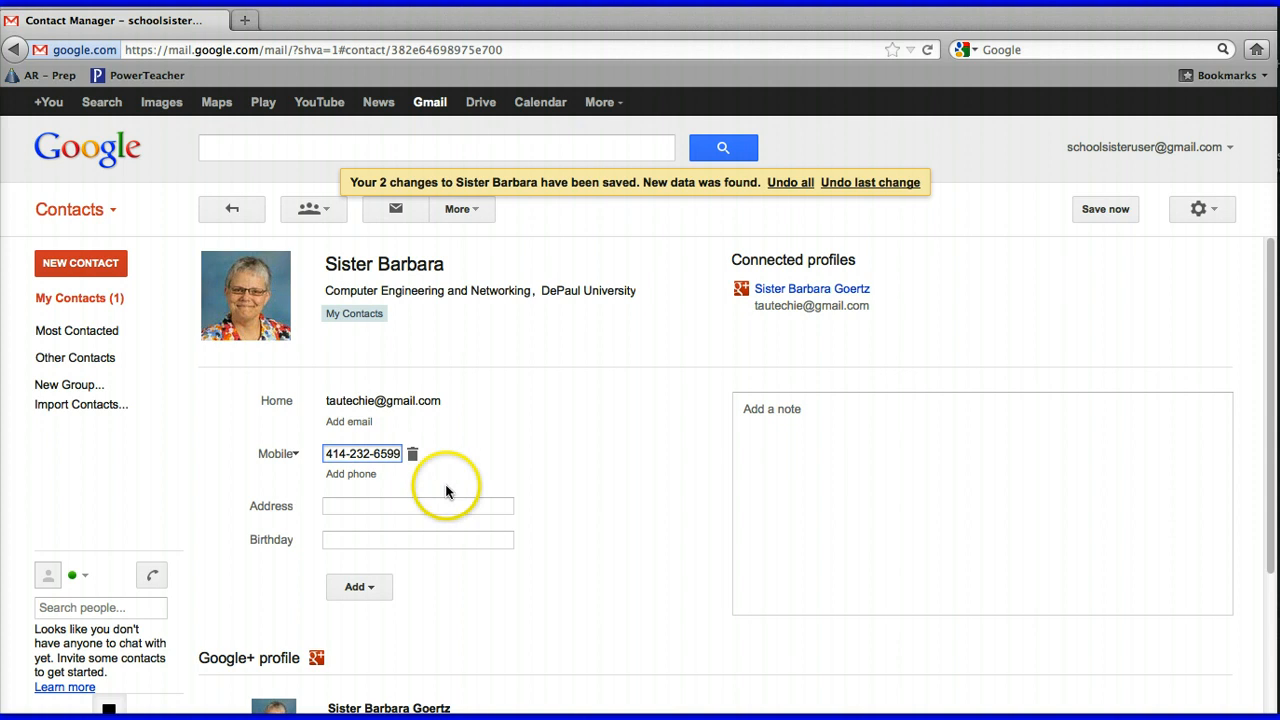
left_click(295, 455)
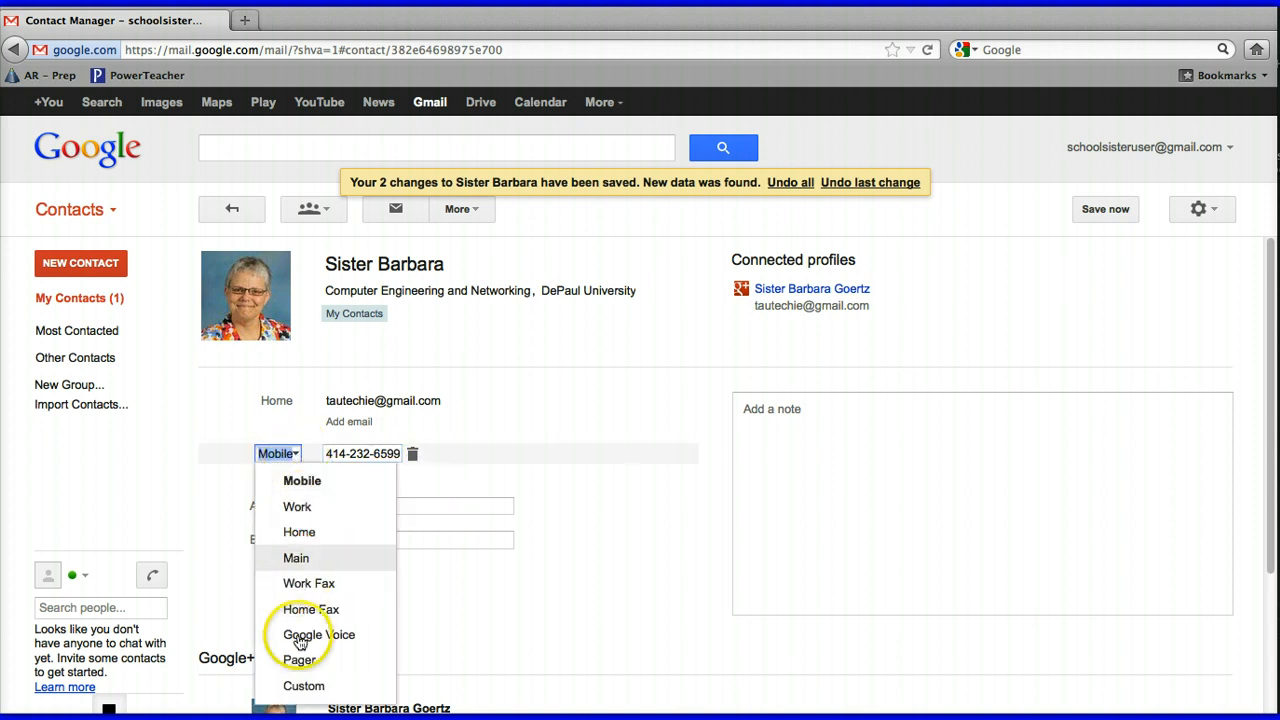
left_click(300, 480)
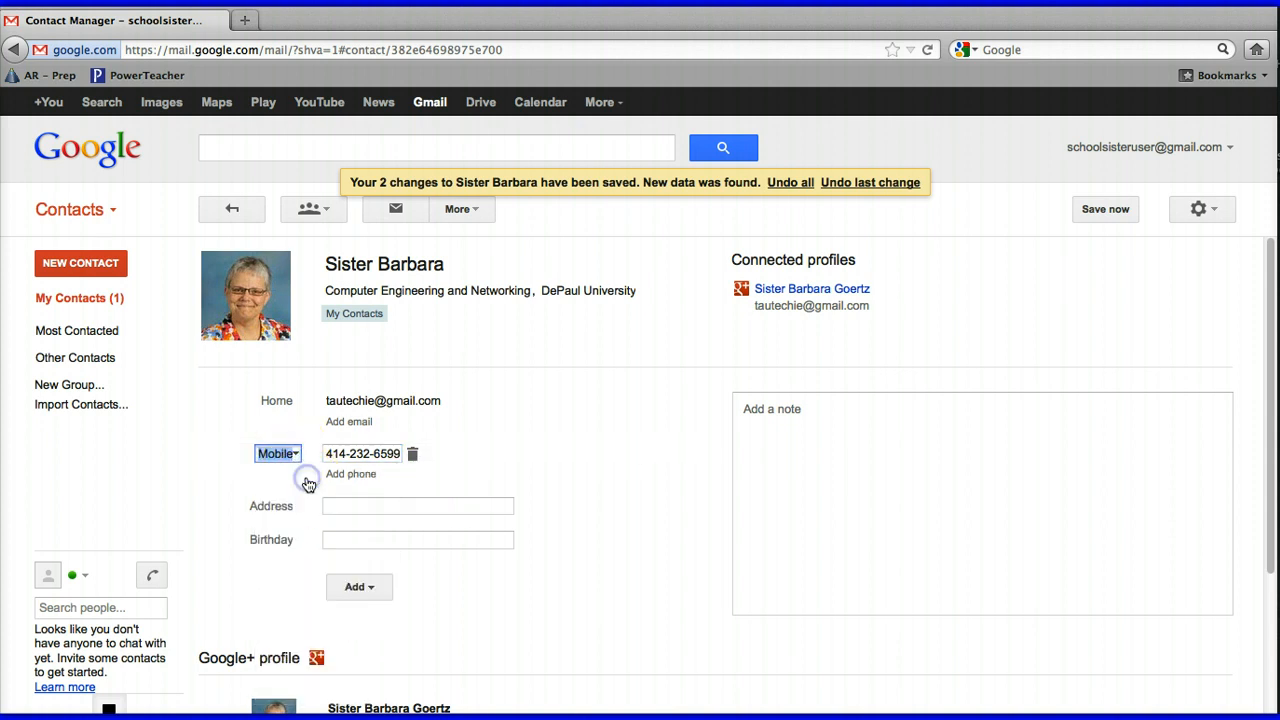
Enter the contact's two-line home postal address
left_click(340, 506)
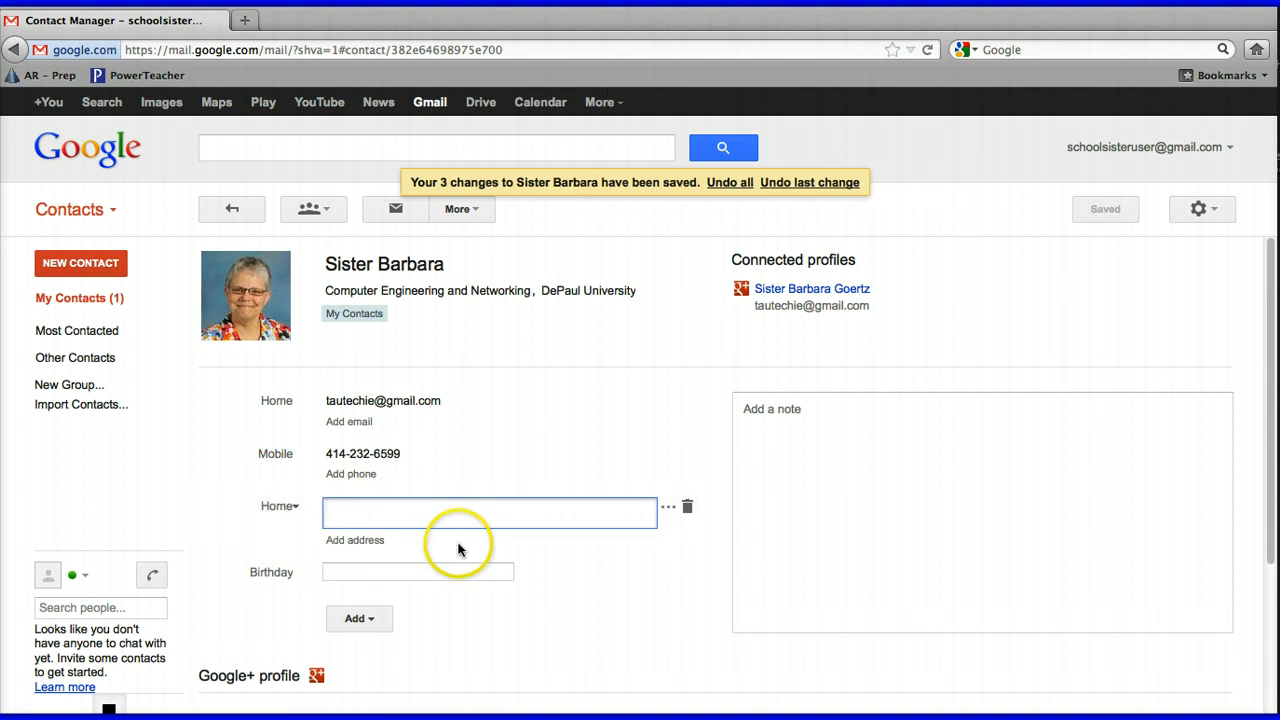
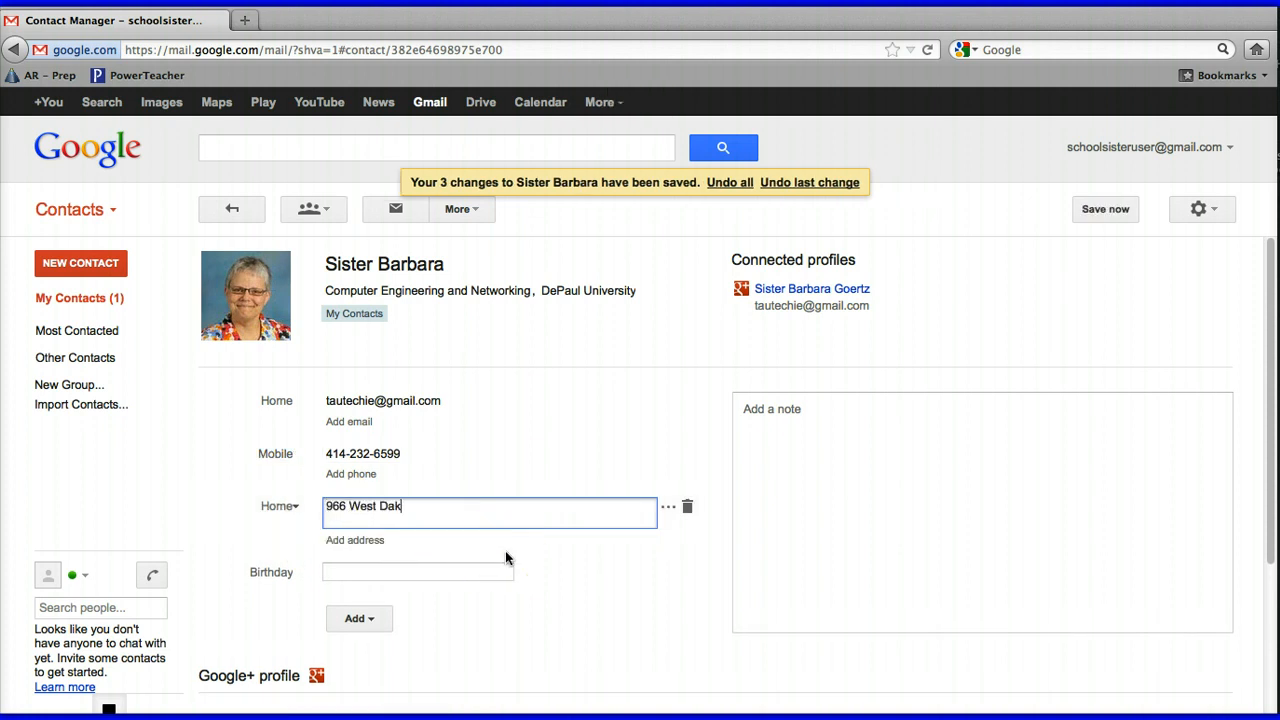
key("Tab")
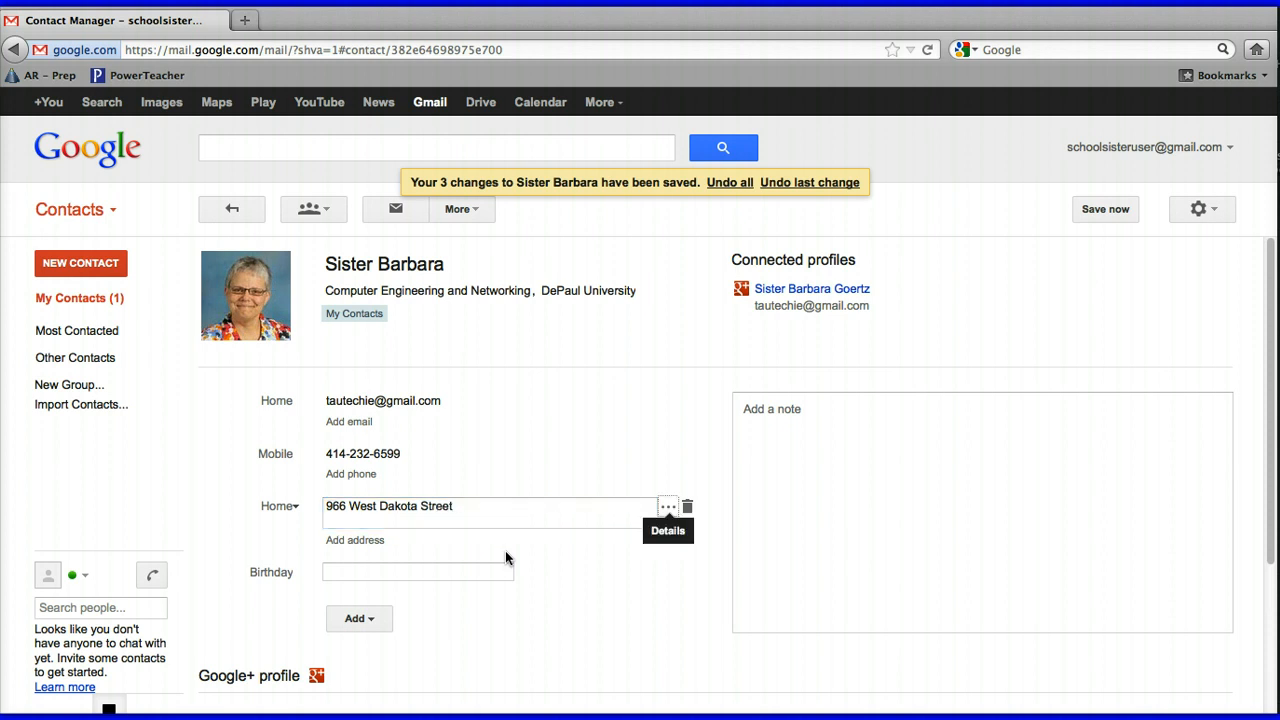
left_click(458, 512)
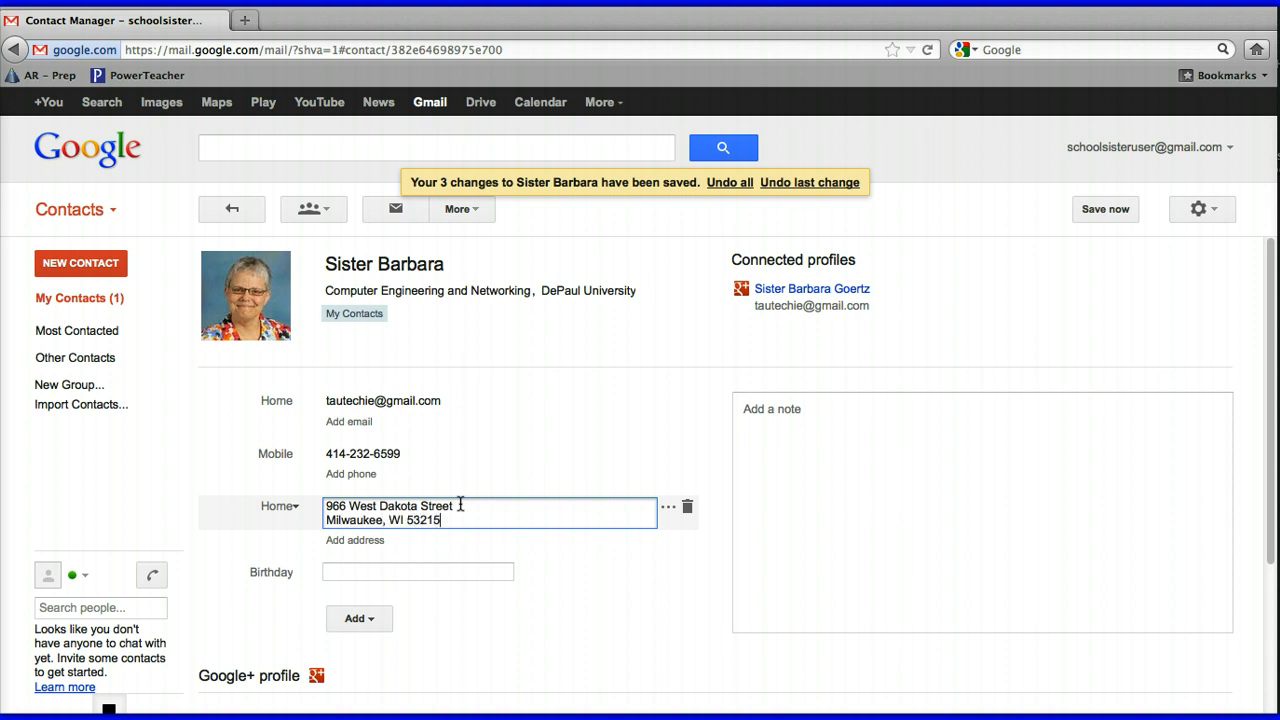
left_click(393, 574)
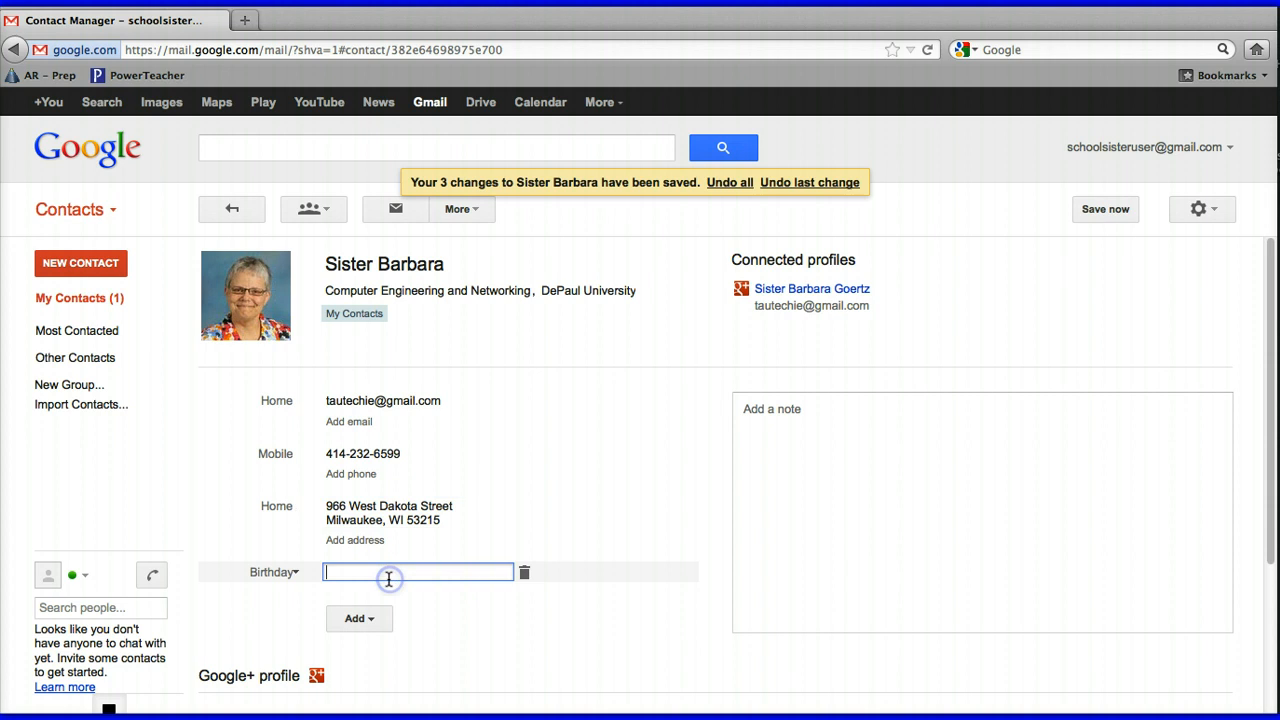
Add the contact's birthday date, keeping the date type as Birthday
left_click(414, 575)
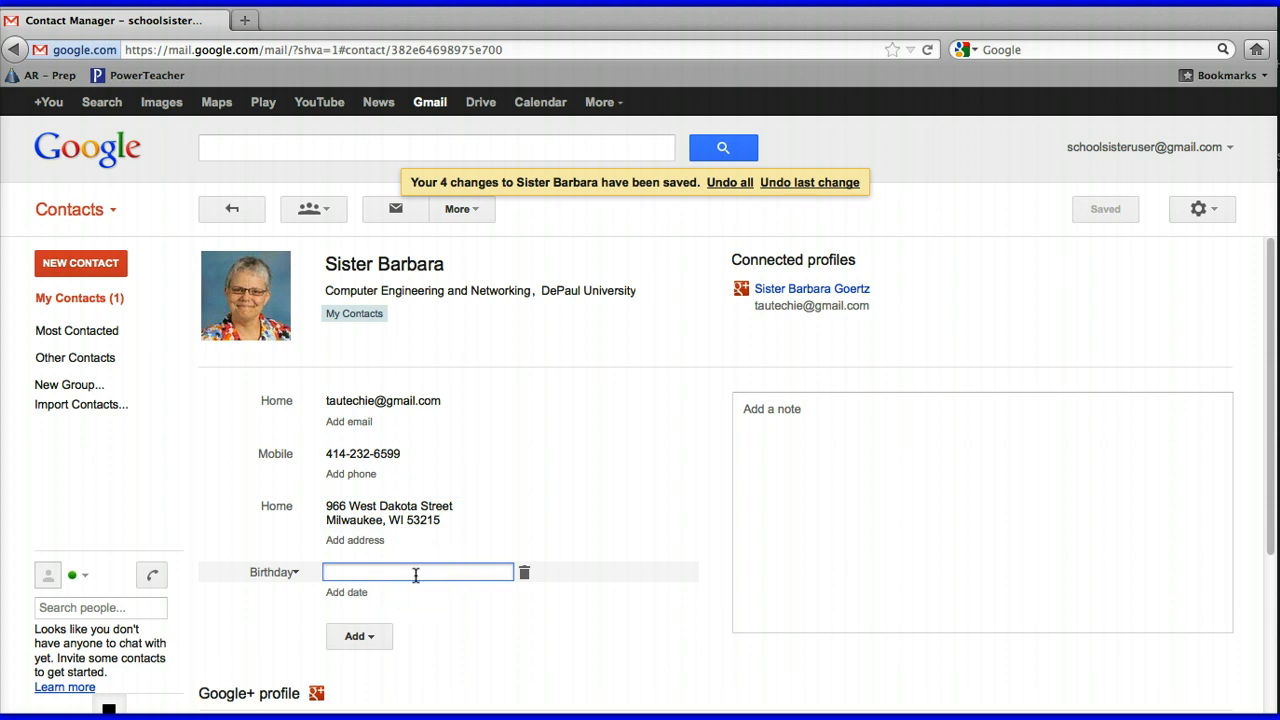
left_click(343, 593)
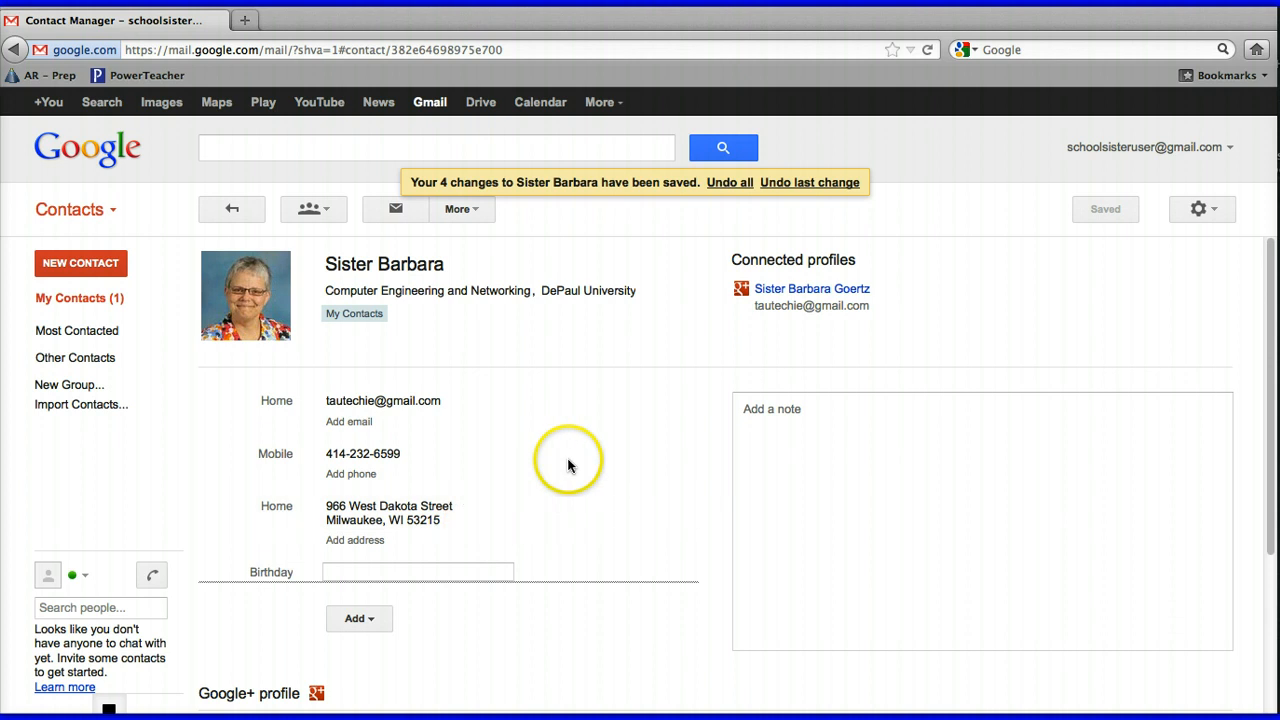
left_click(345, 572)
left_click(292, 574)
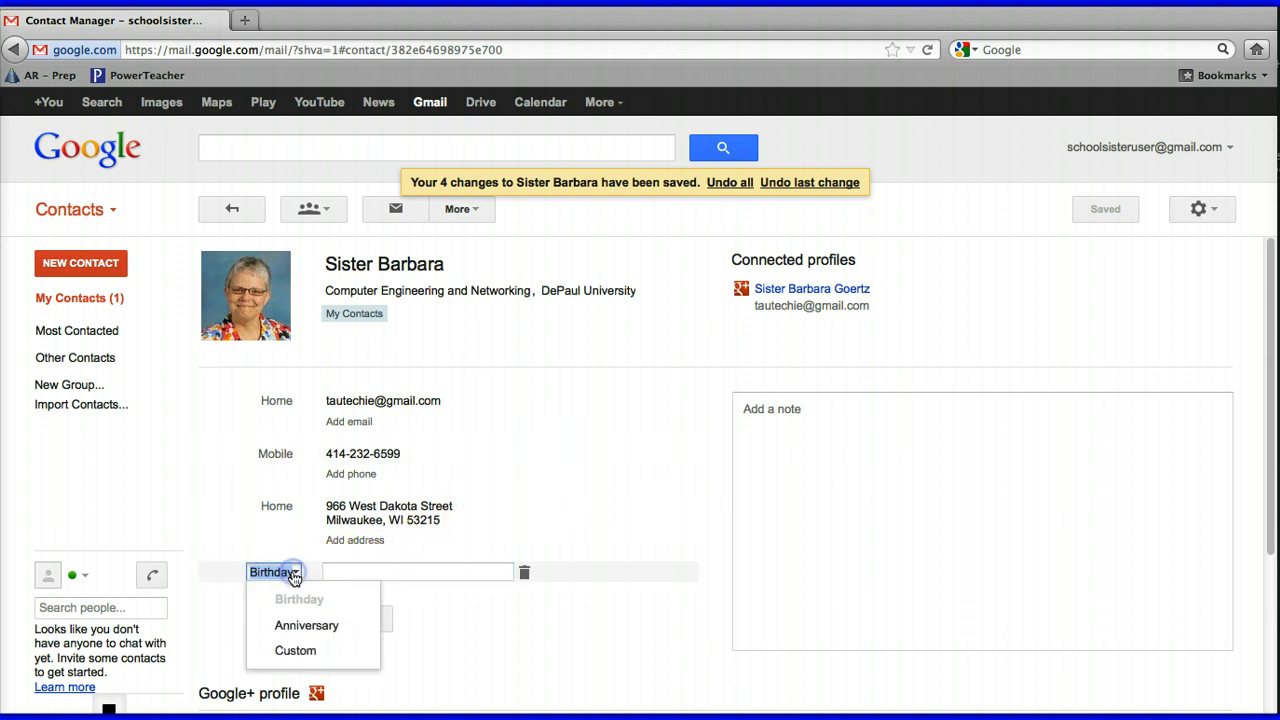
left_click(336, 573)
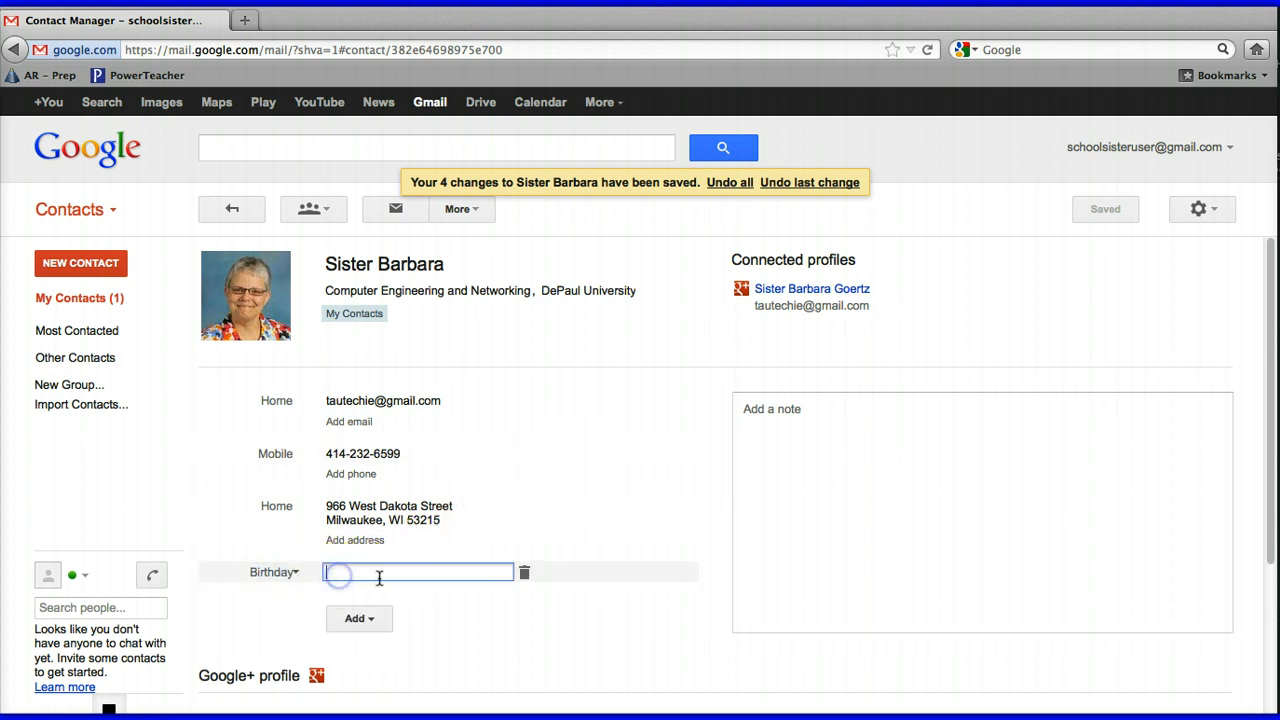
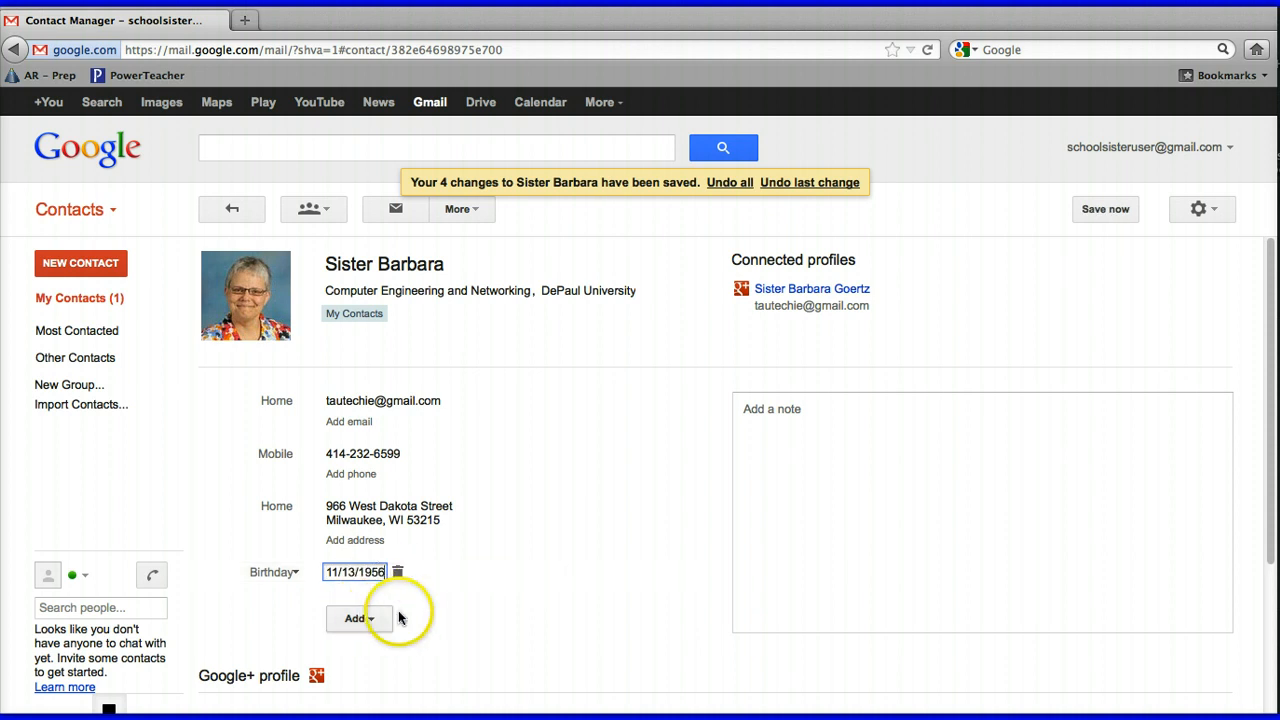
left_click(458, 557)
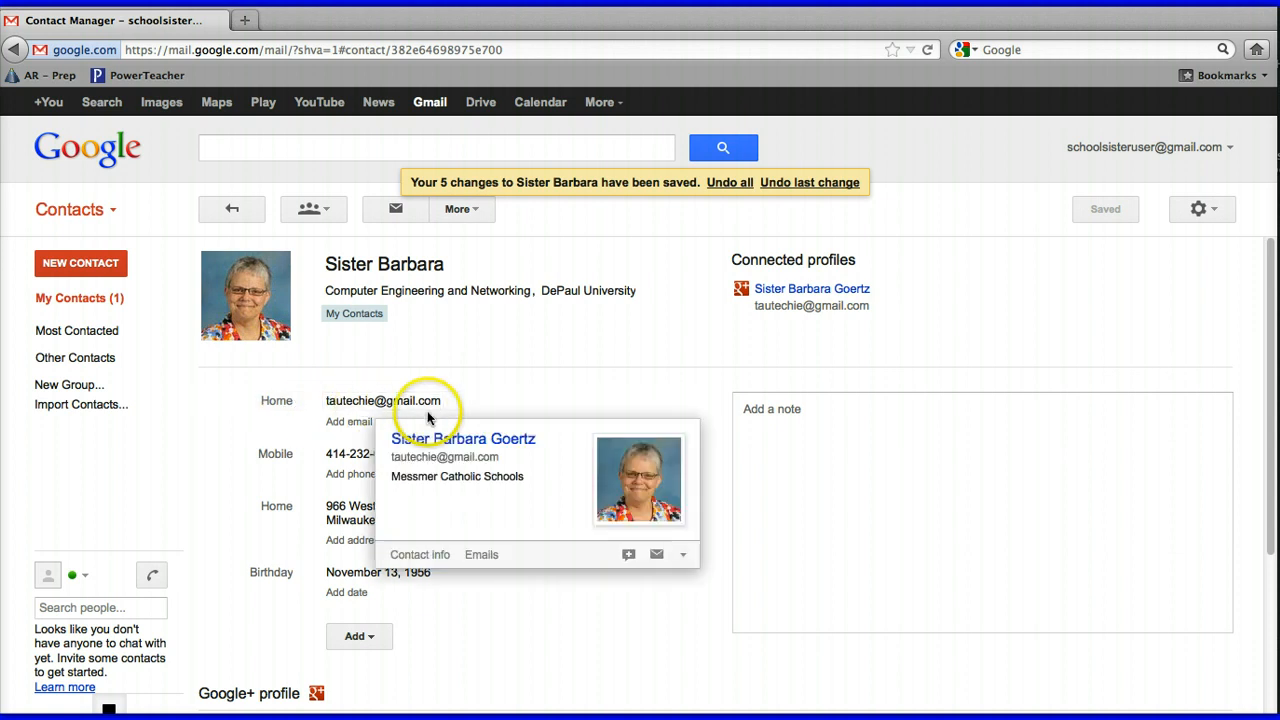
Add a second, work email address for the contact and save it
left_click(354, 424)
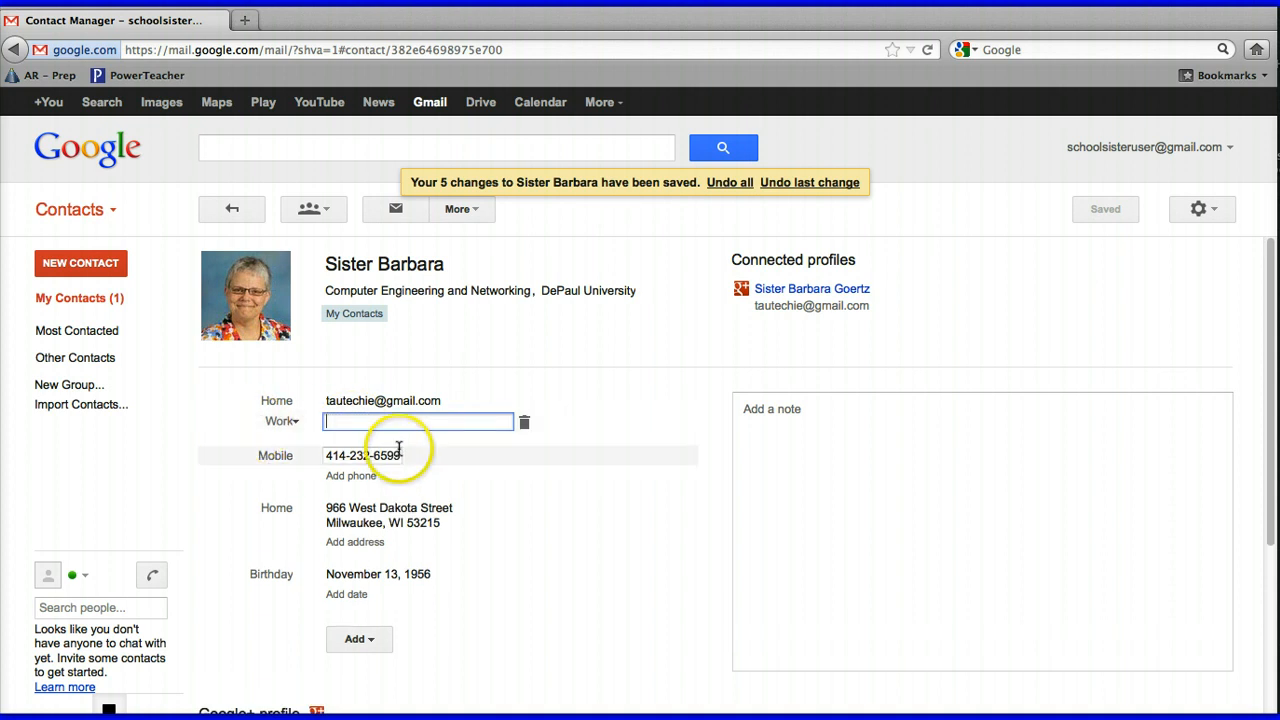
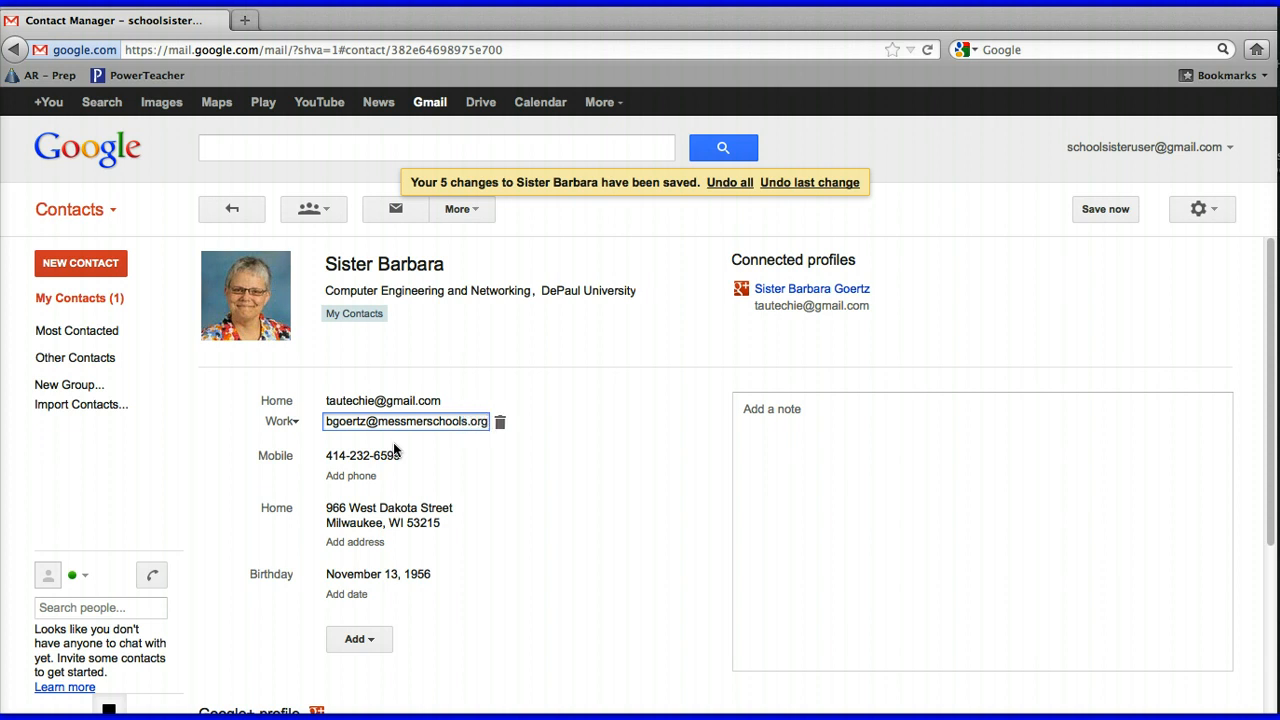
left_click(543, 489)
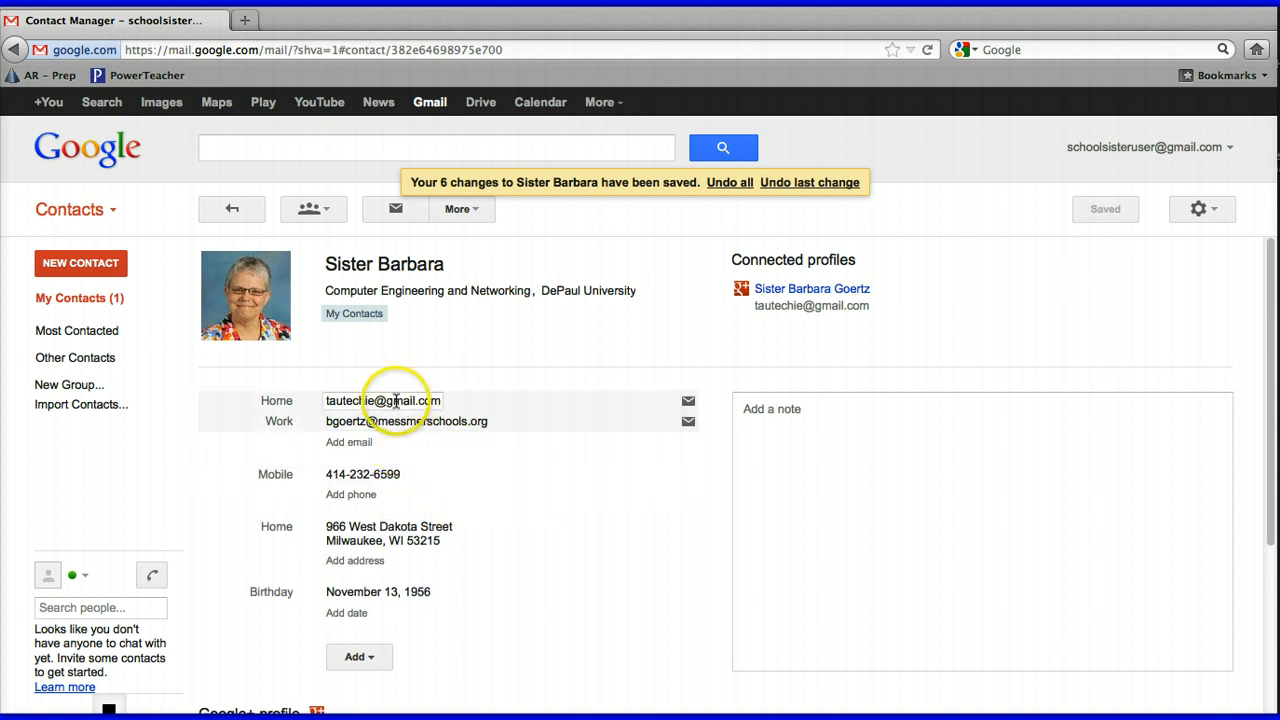
mouse_move(393, 405)
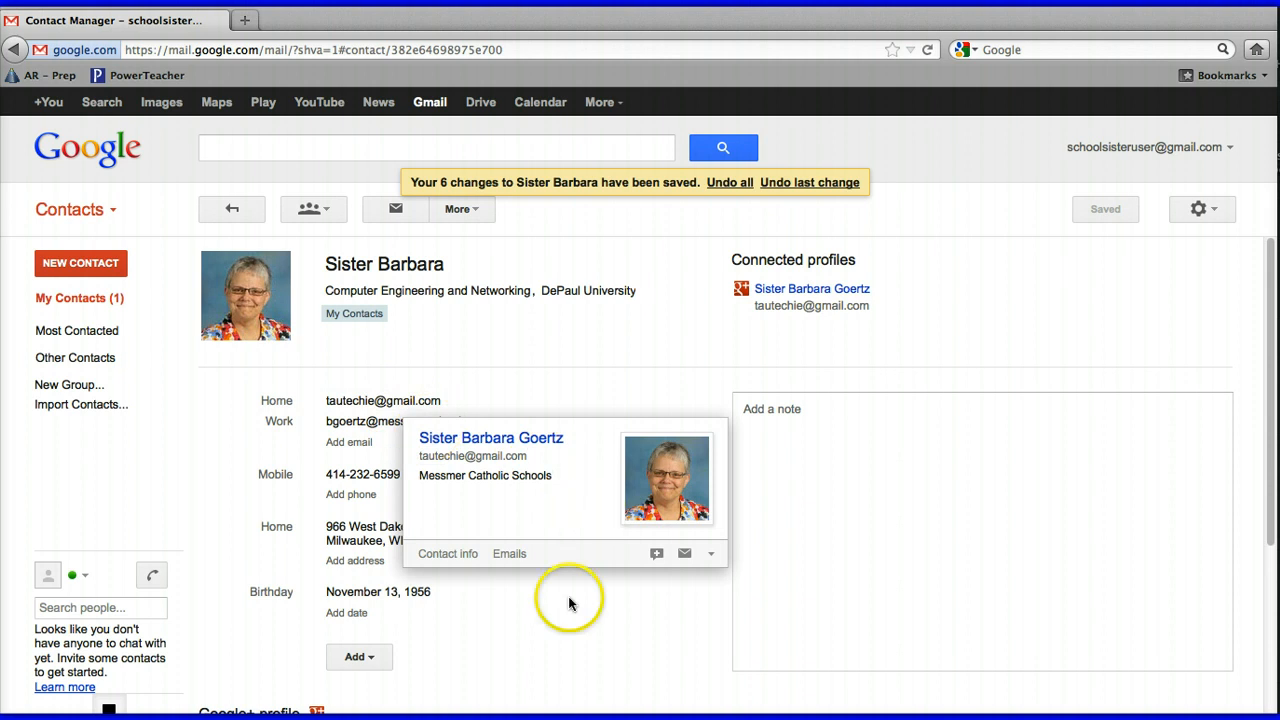
scroll(568, 603, "down", 5)
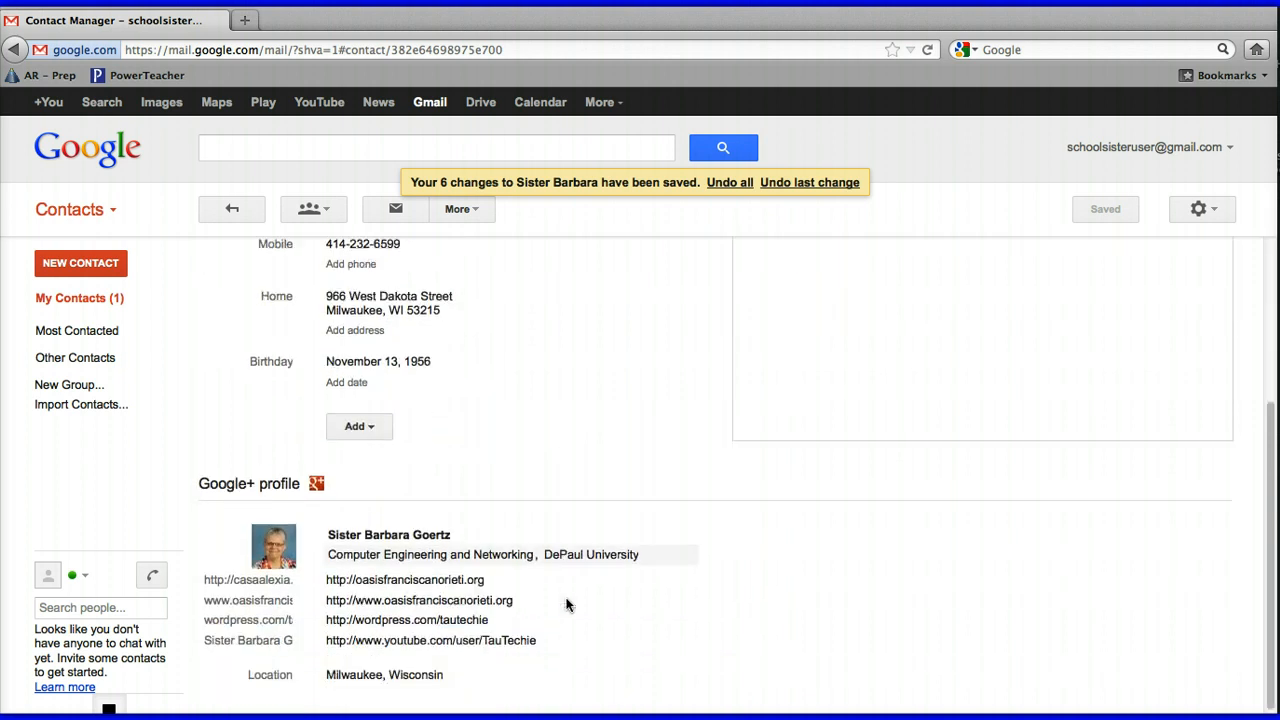
scroll(568, 604, "down", 1)
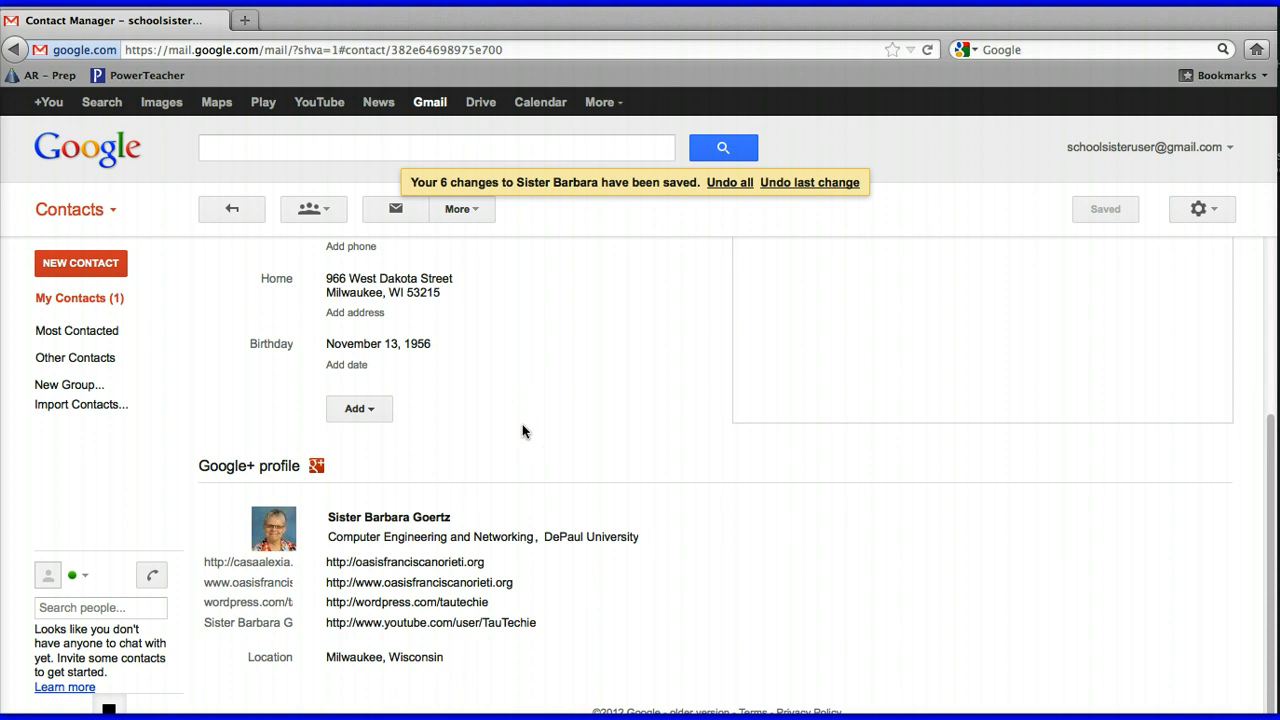
scroll(522, 431, "up", 3)
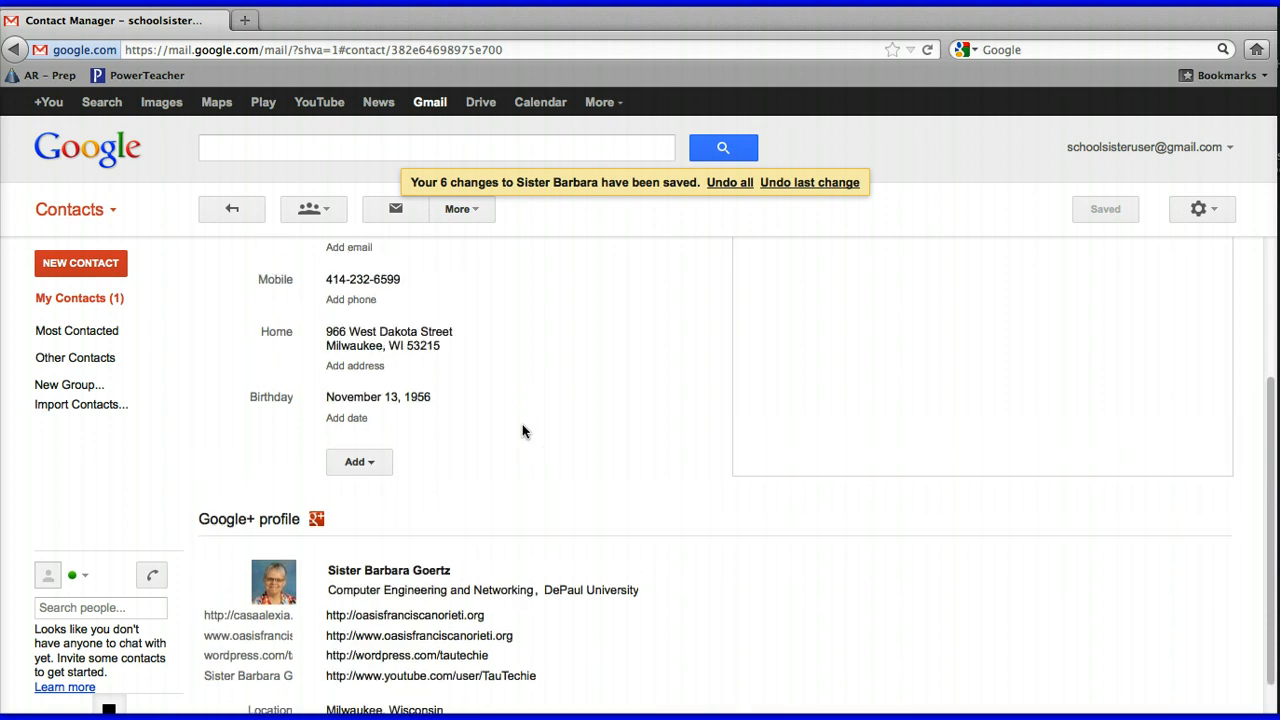
scroll(522, 431, "up", 3)
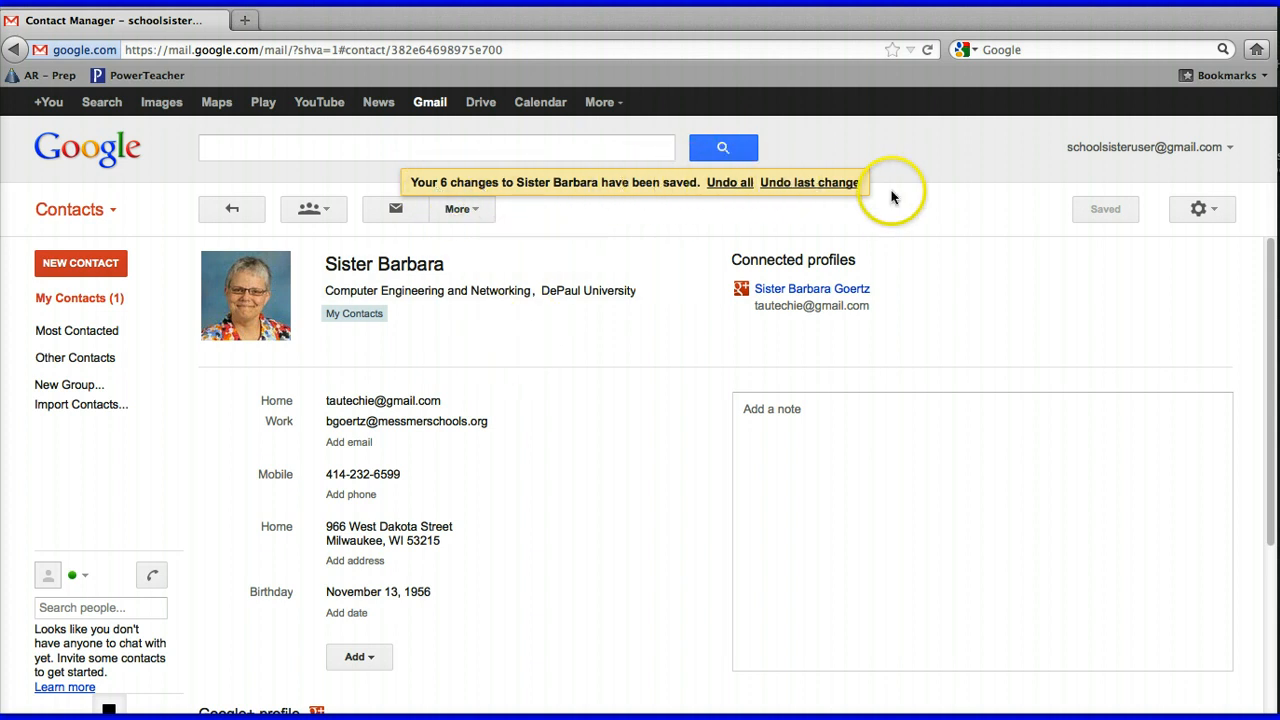
Create a new contact with her full name and home Gmail address
left_click(79, 262)
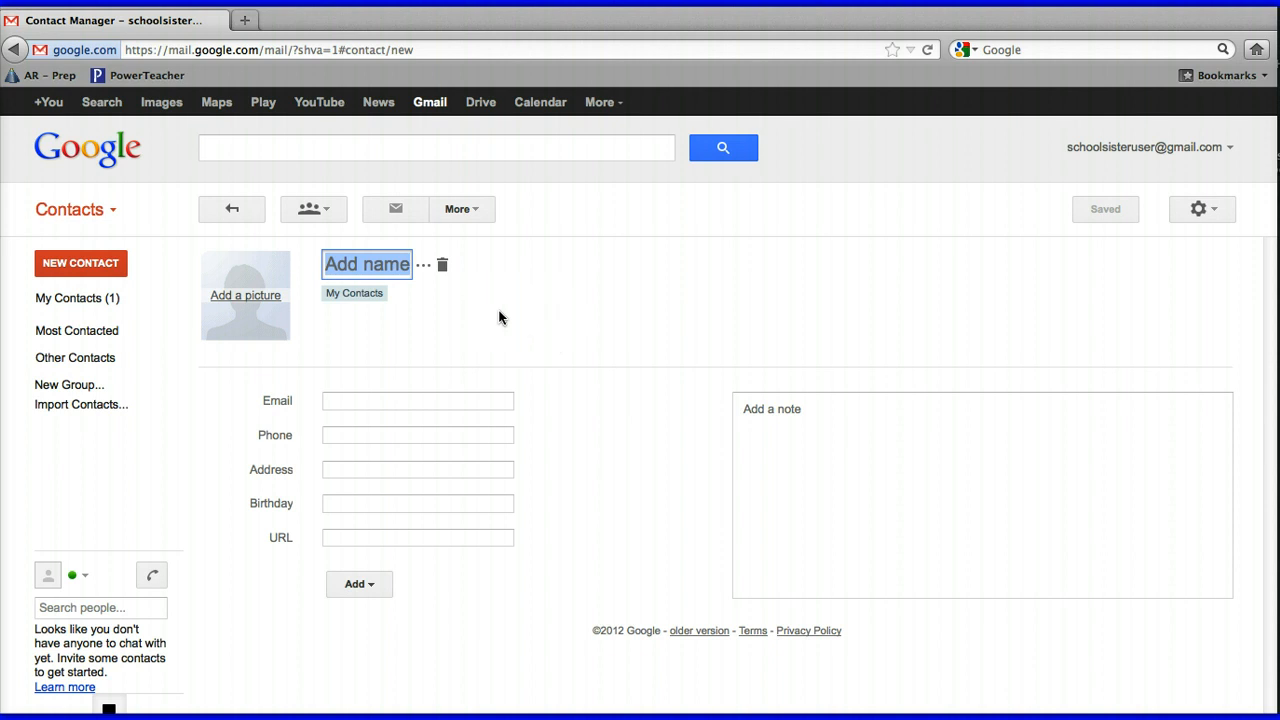
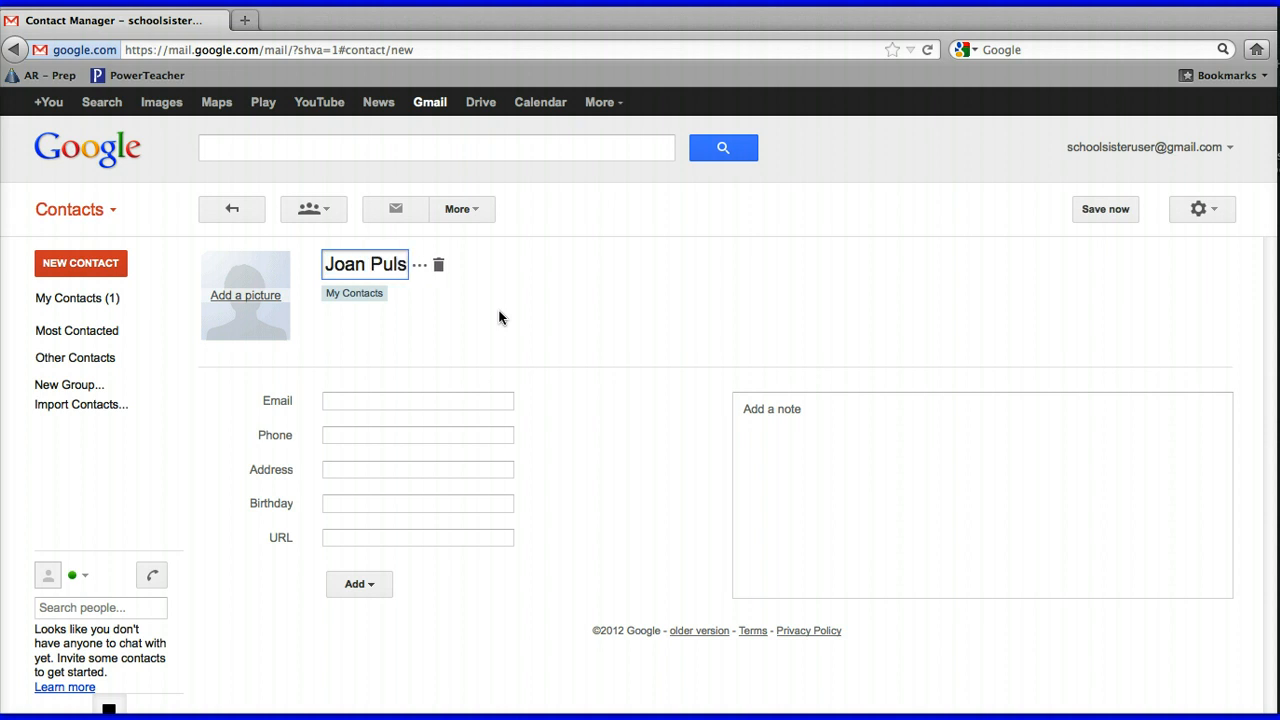
left_click(342, 402)
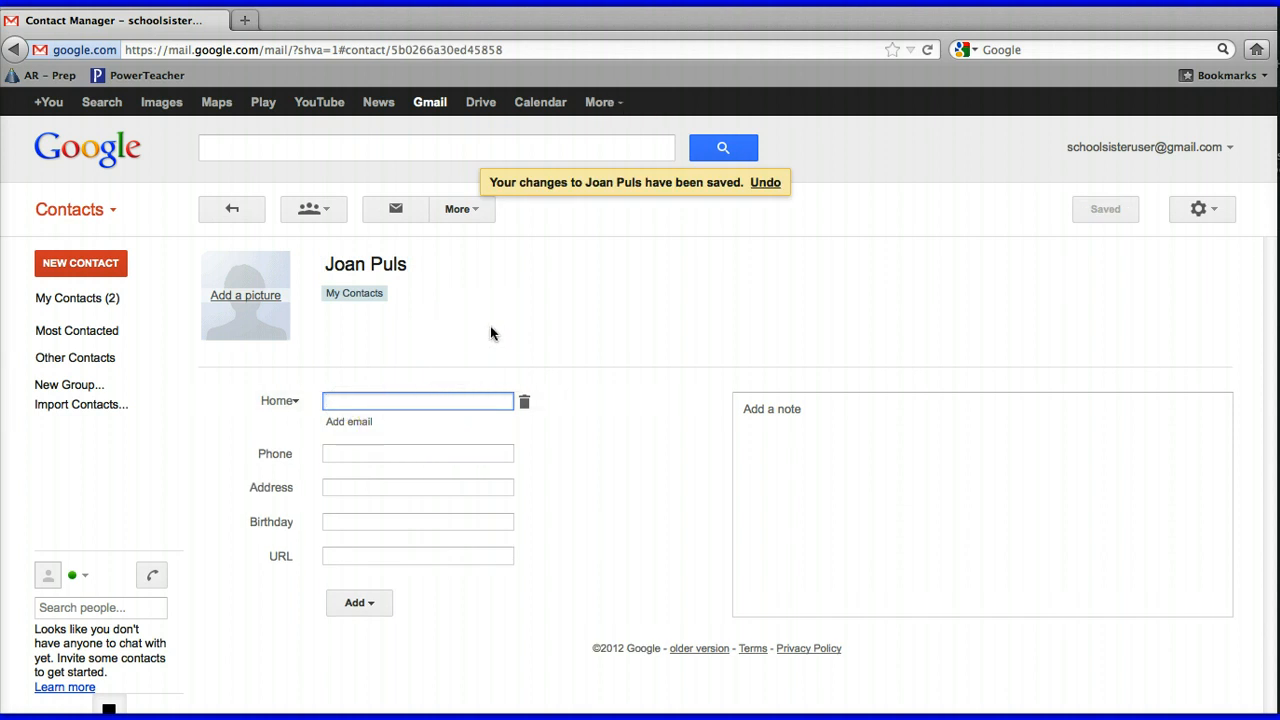
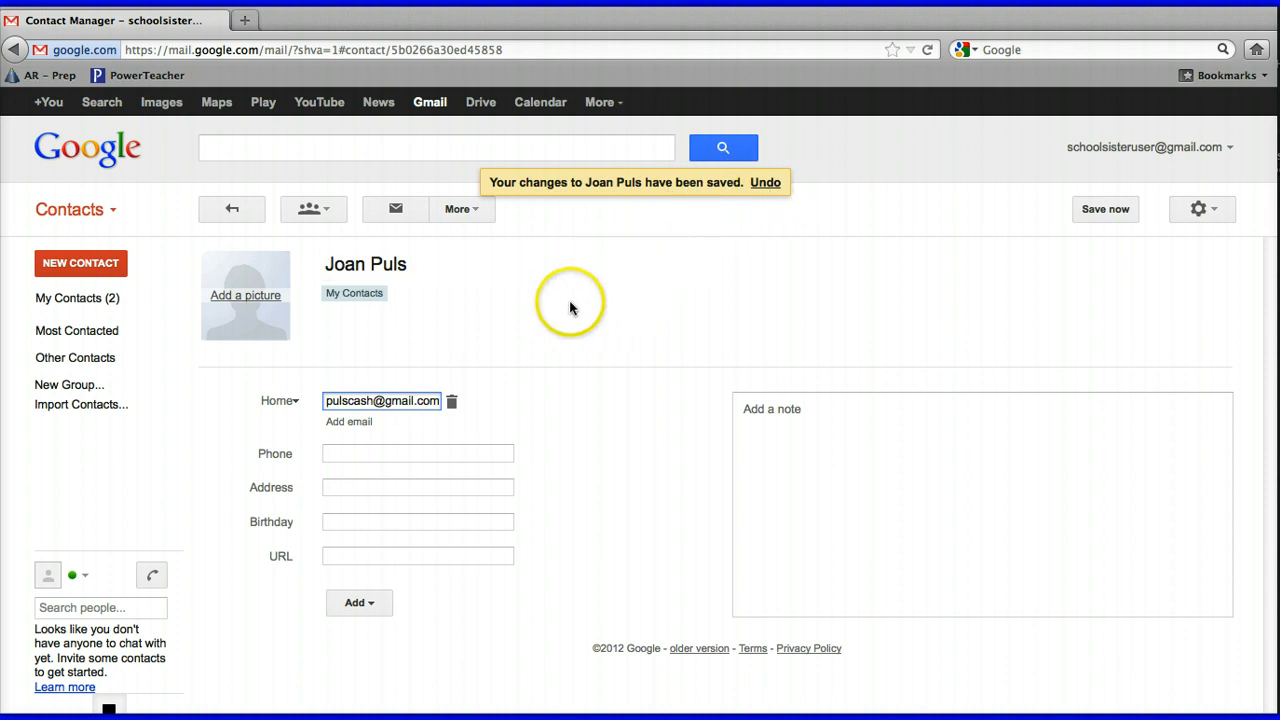
left_click(497, 340)
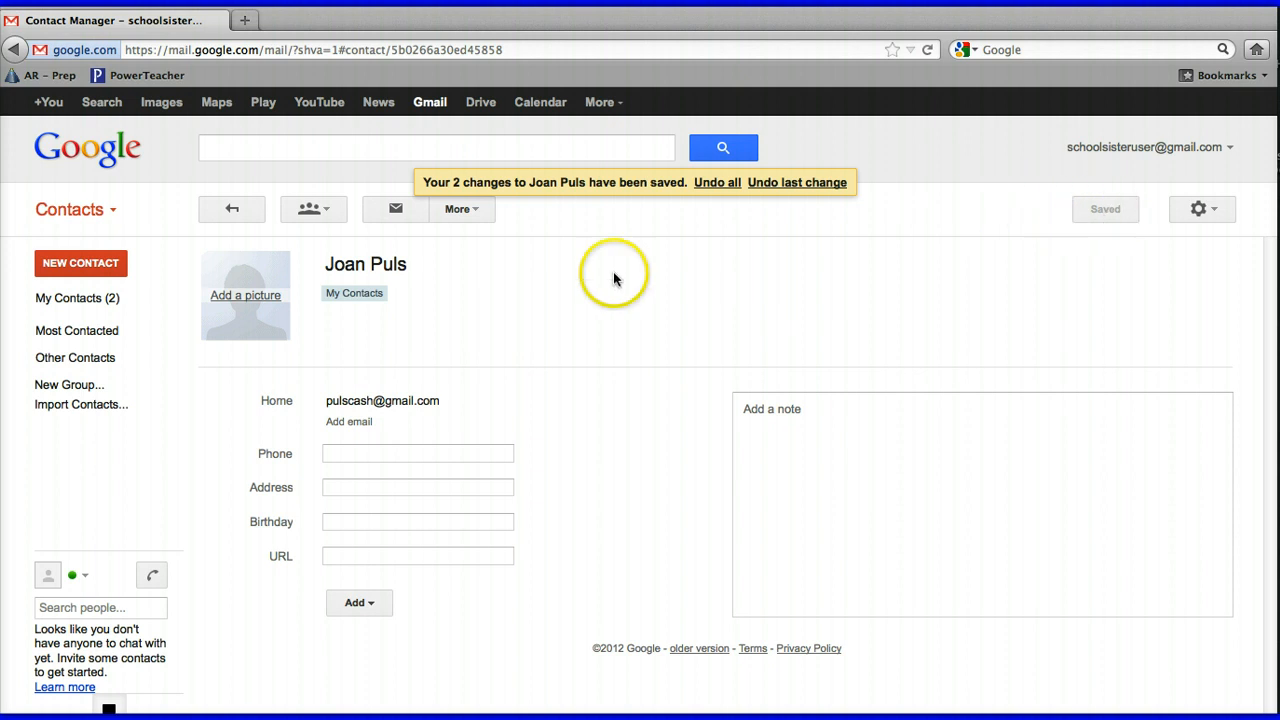
Check that My Contacts lists 2 contacts, then switch back to the inbox
left_click(47, 305)
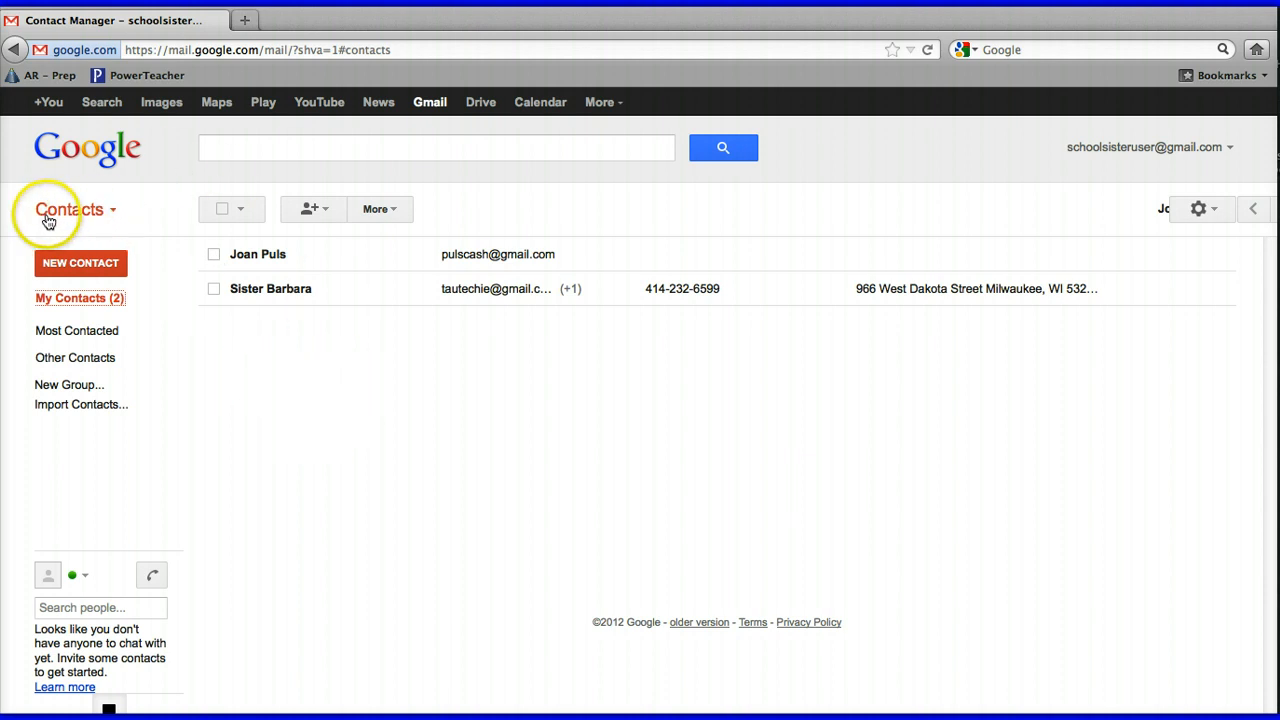
left_click(113, 213)
left_click(84, 243)
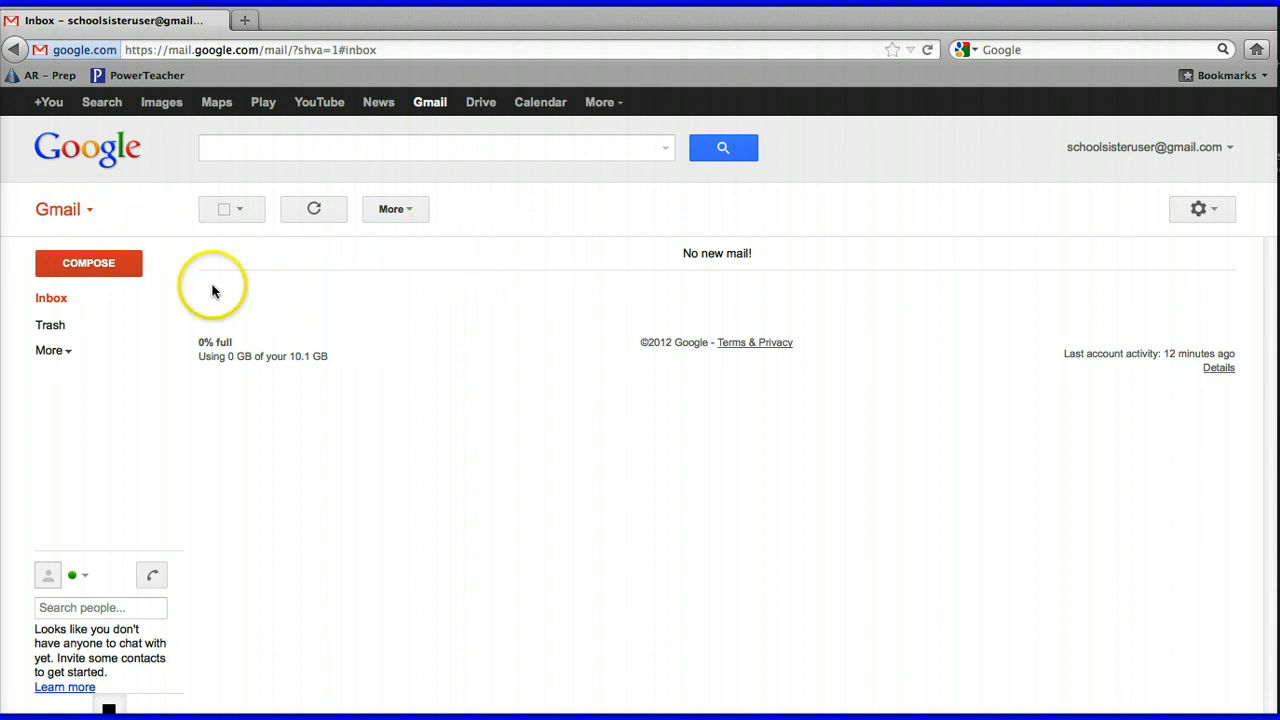
Start a new message addressed to the saved contact's Gmail address, chosen from the contacts dialog
left_click(101, 269)
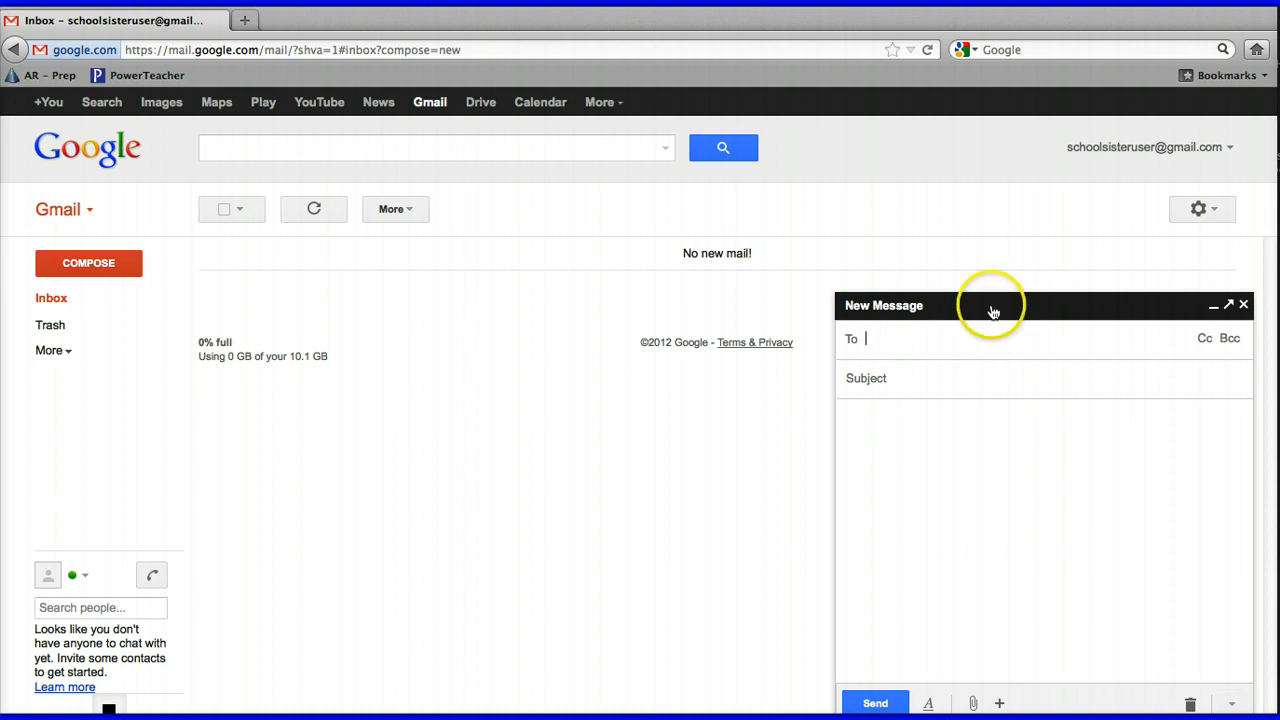
left_click(871, 343)
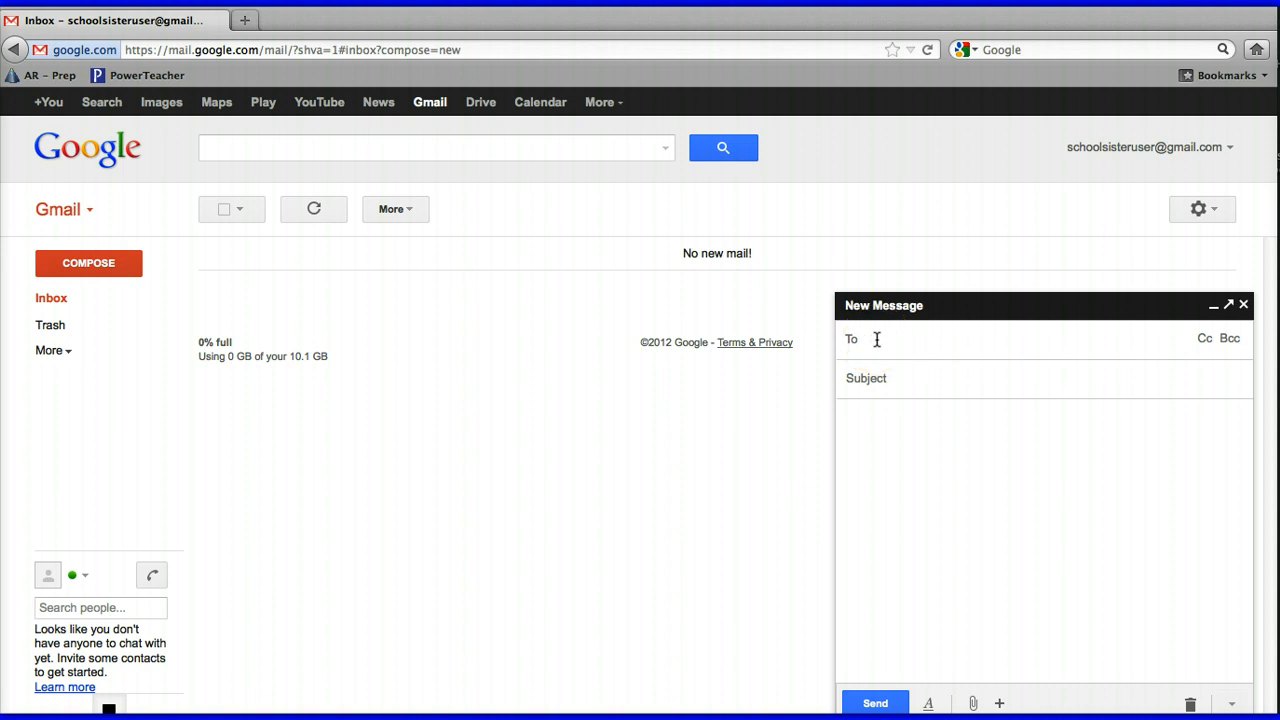
left_click(856, 343)
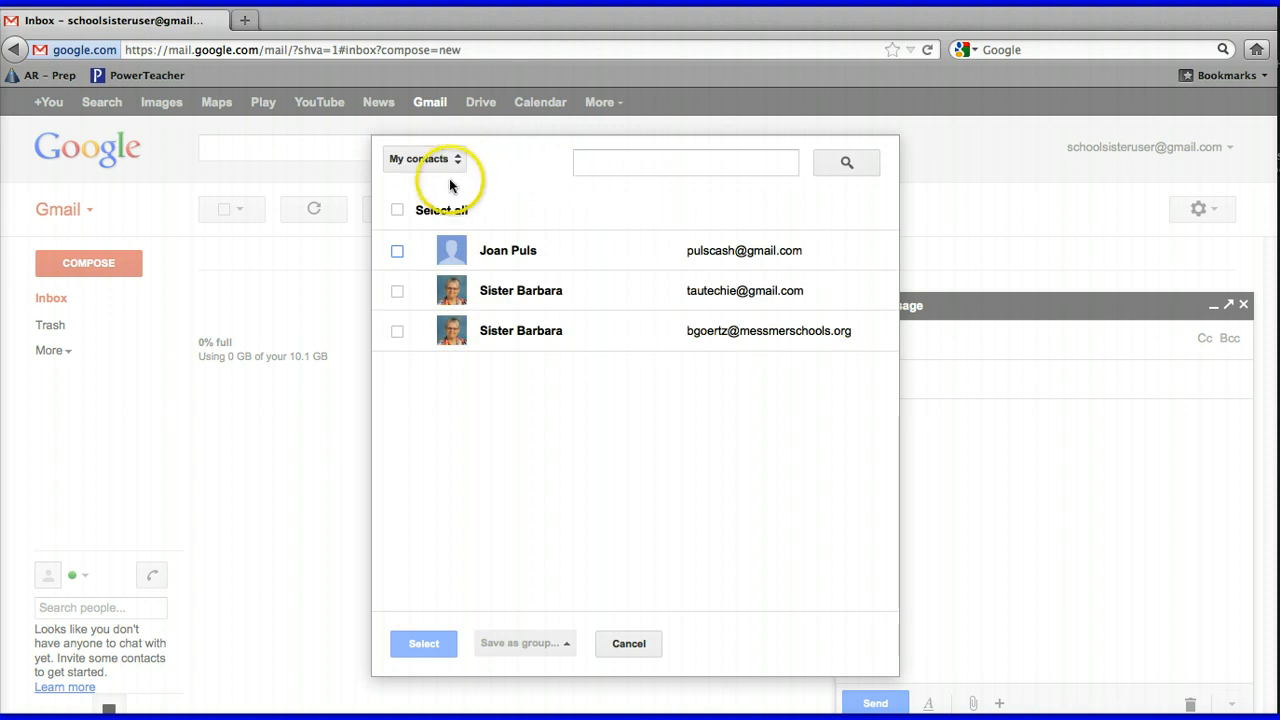
left_click(397, 292)
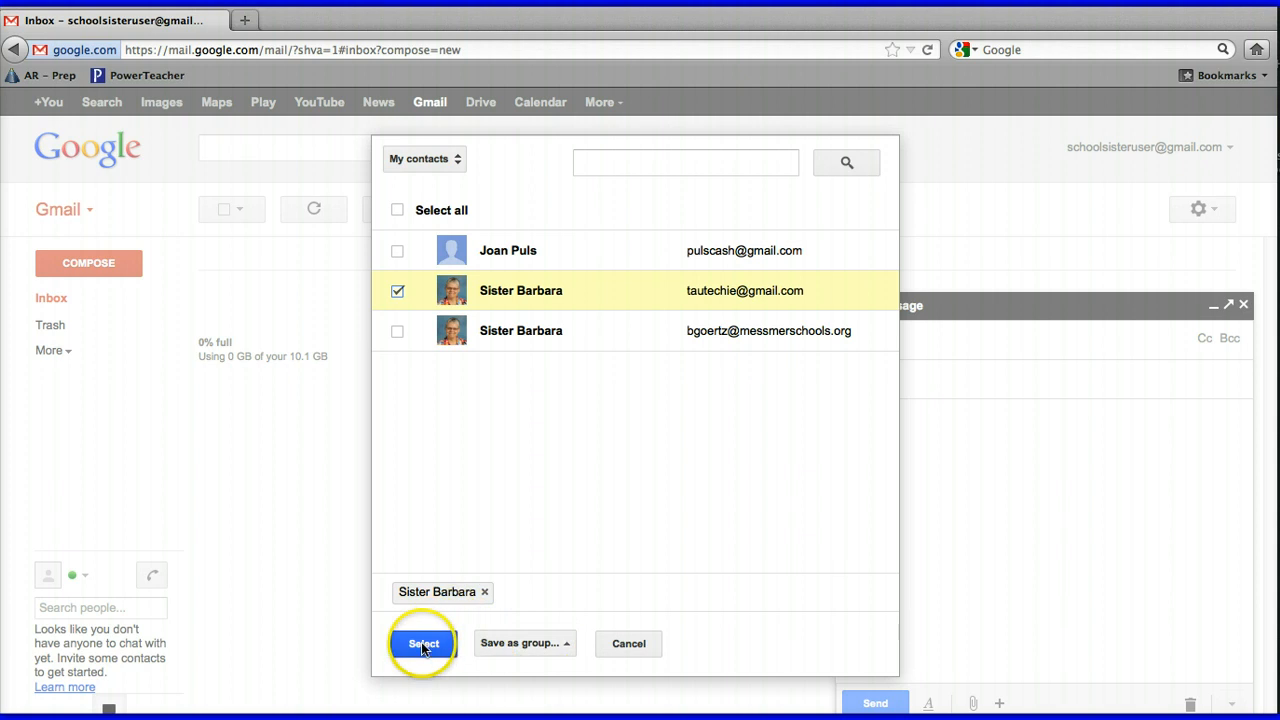
left_click(422, 644)
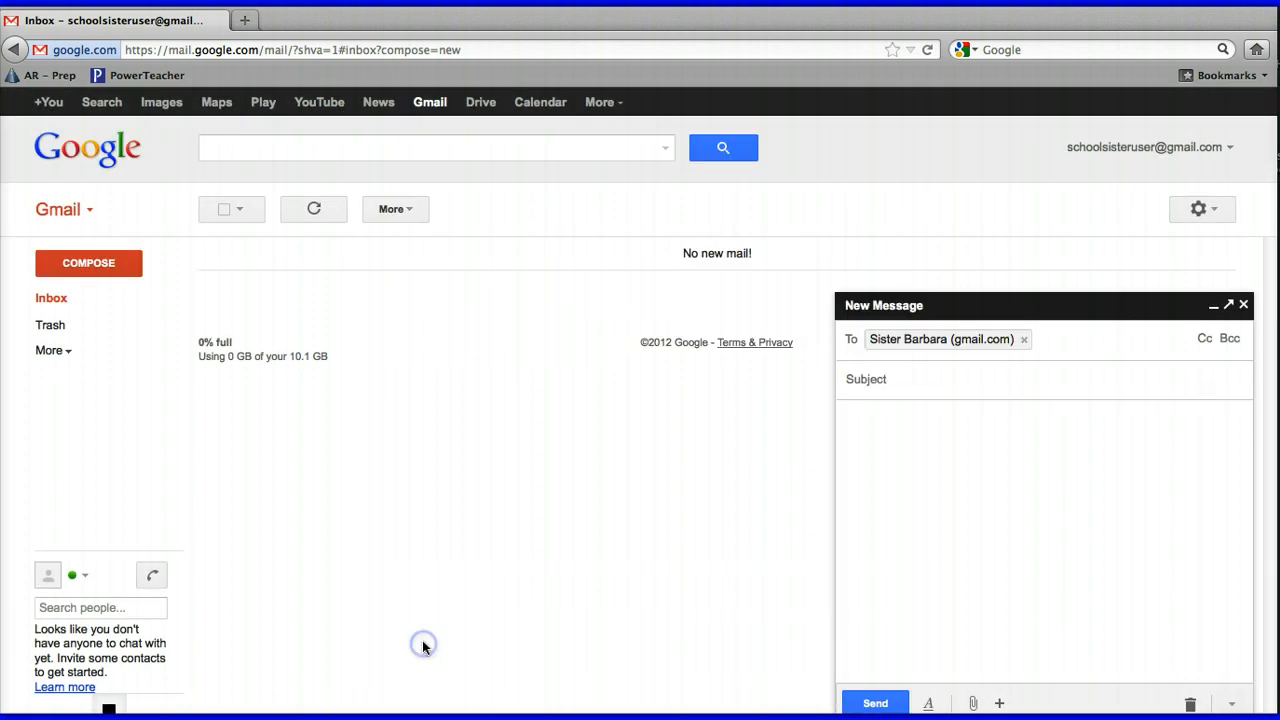
left_click(925, 384)
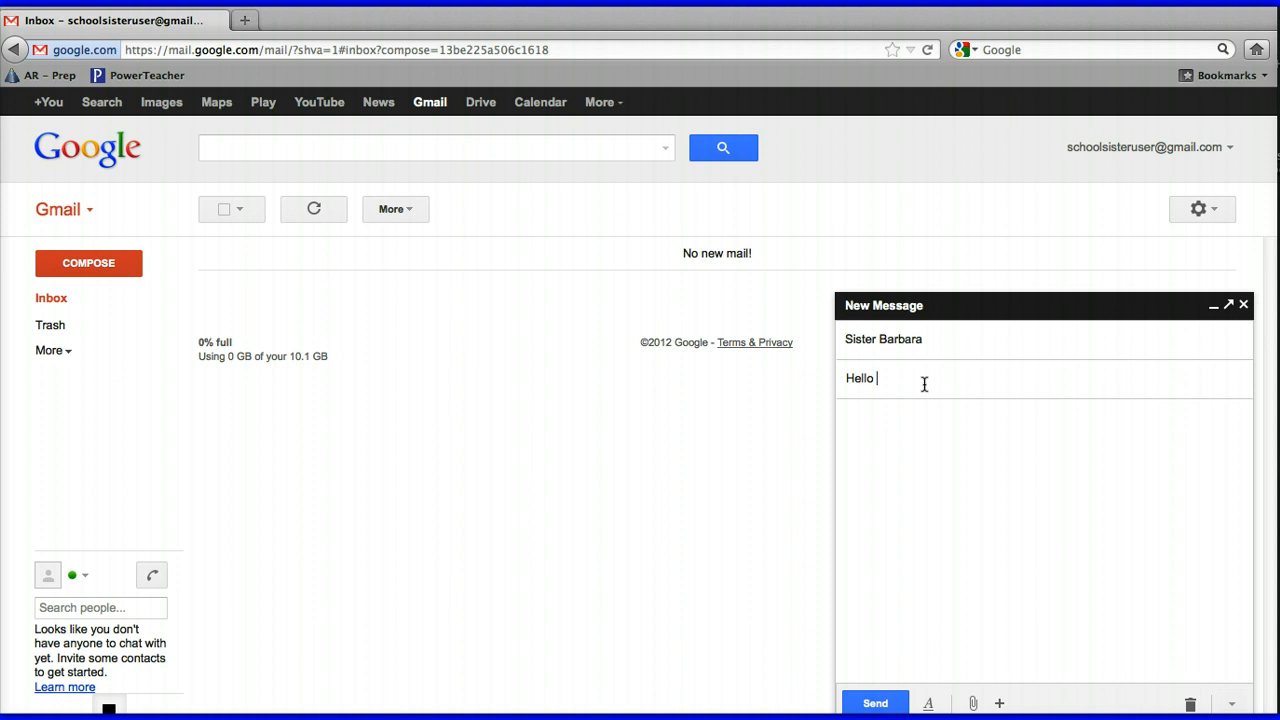
Type a greeting line and the demonstration sentence in the message body
left_click(899, 434)
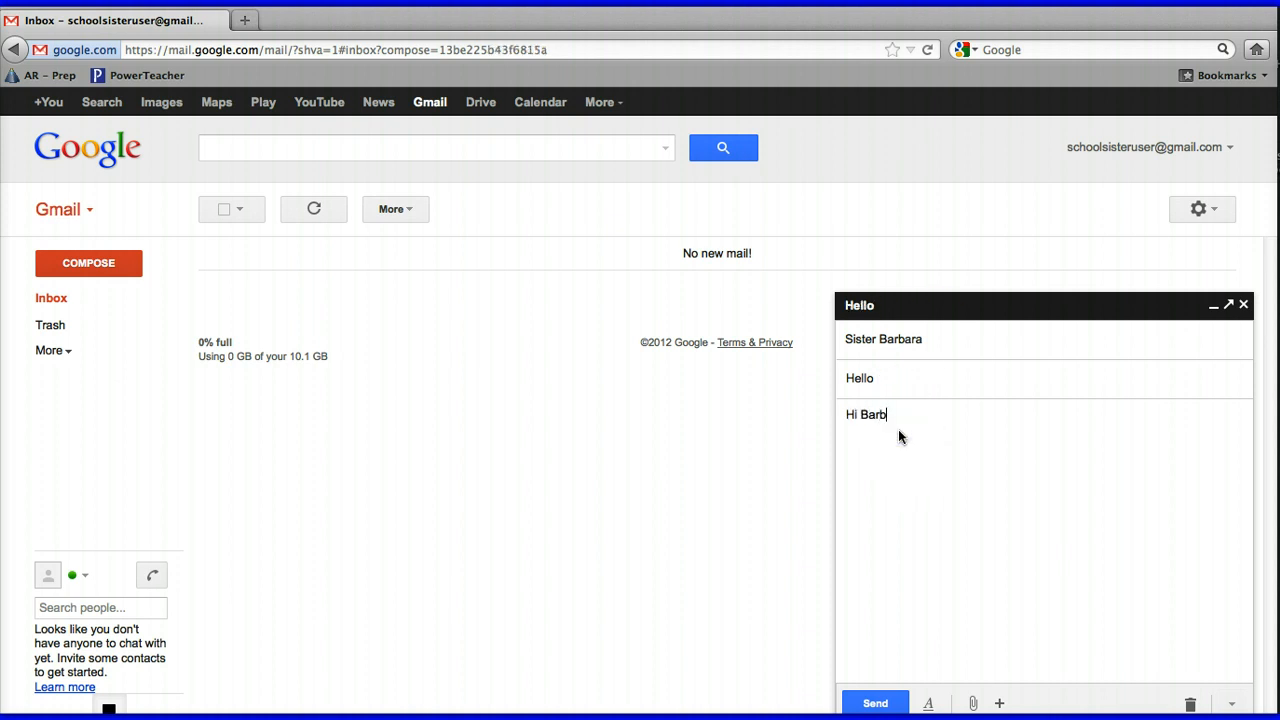
type("Hi Barbara,")
key("Return")
key("Return")
type("Wer")
key("BackSpace")
key("BackSpace")
key("BackSpace")
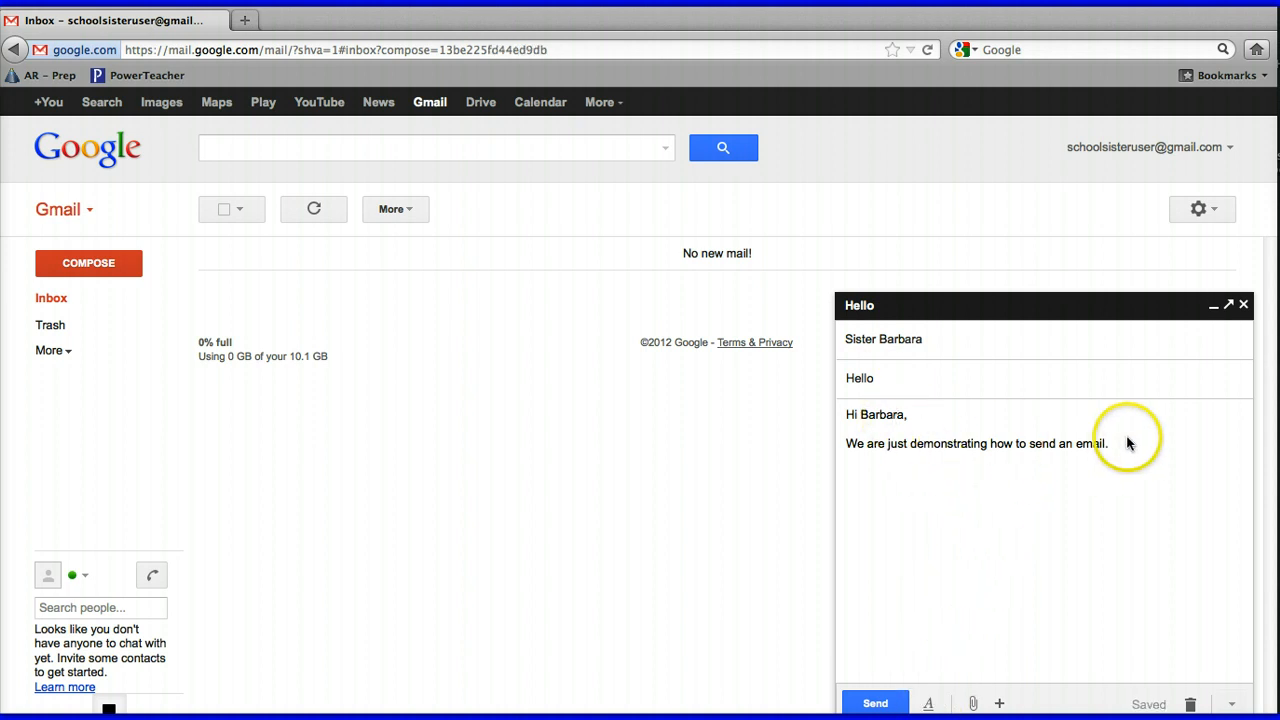
Make the whole body text Large and set it in Comic Sans MS
left_click_drag(1112, 443, 846, 443)
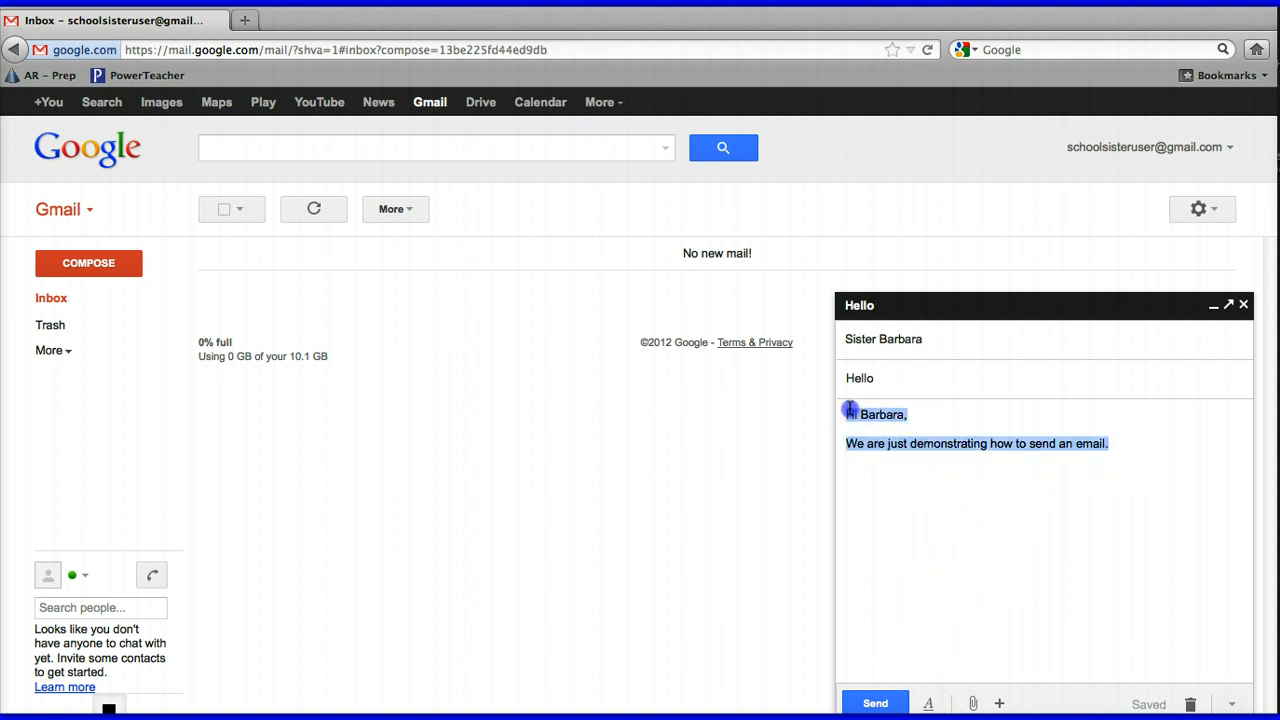
left_click(930, 704)
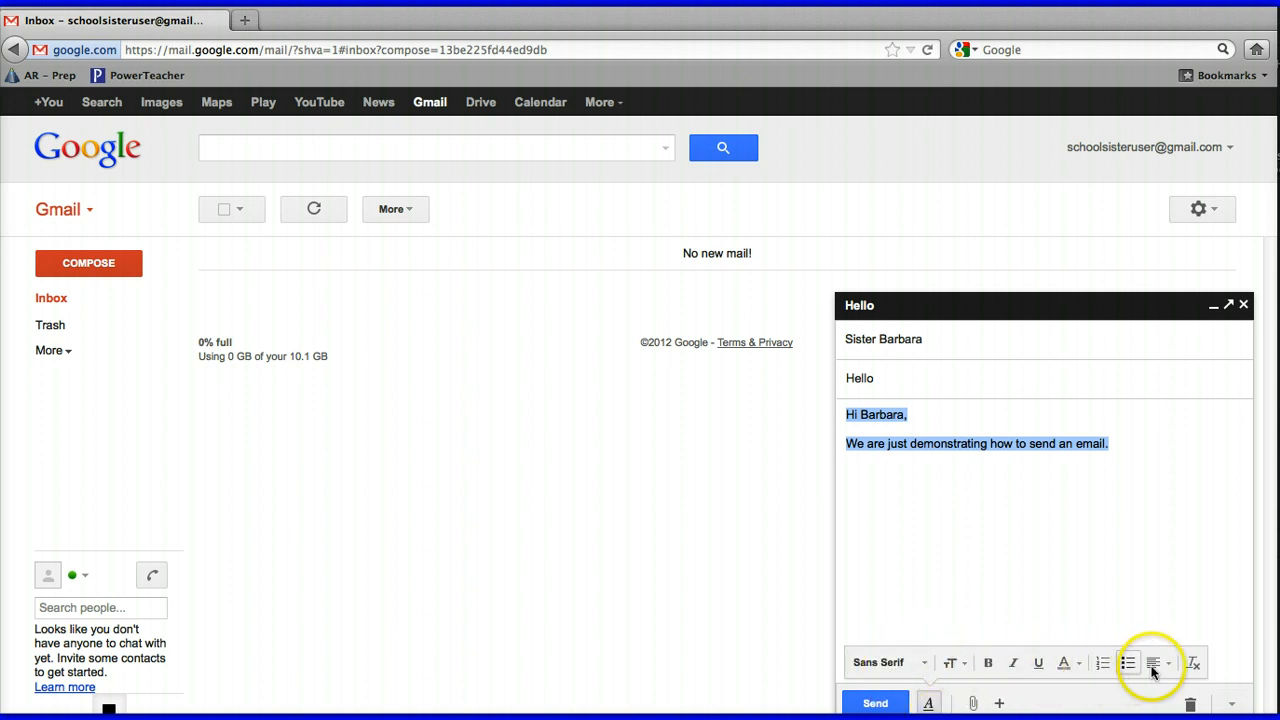
left_click(952, 664)
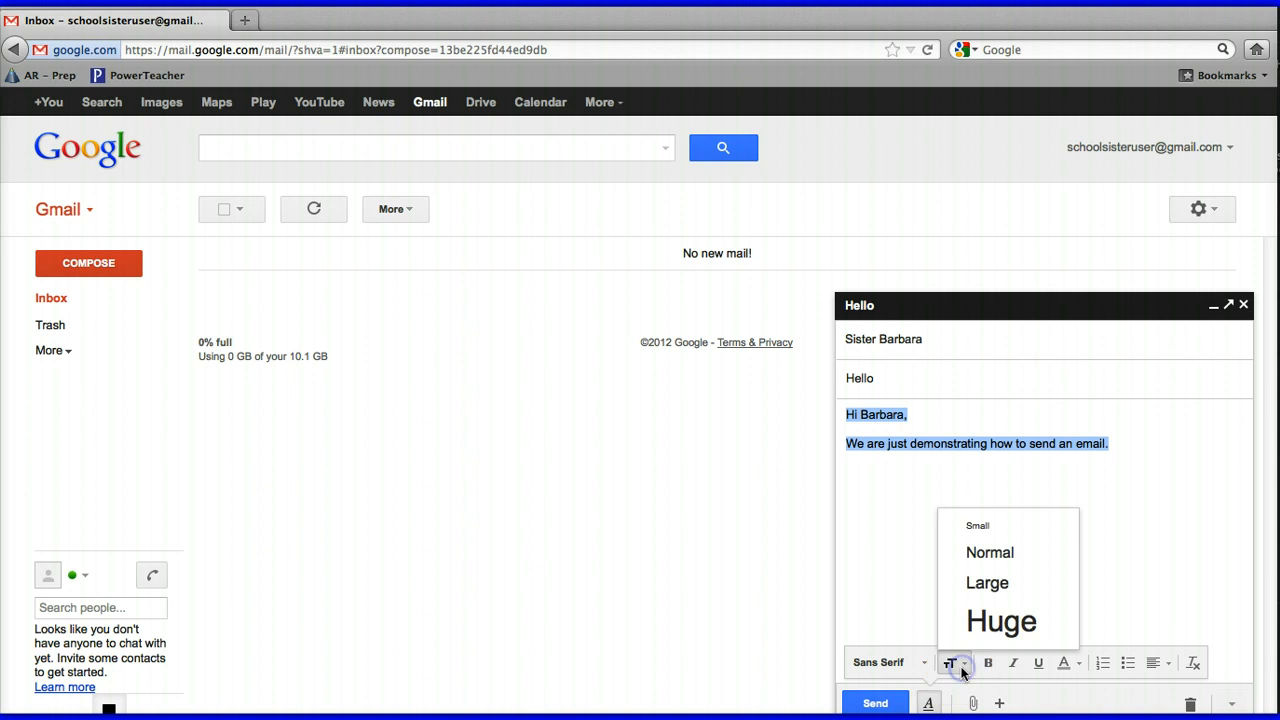
left_click(975, 584)
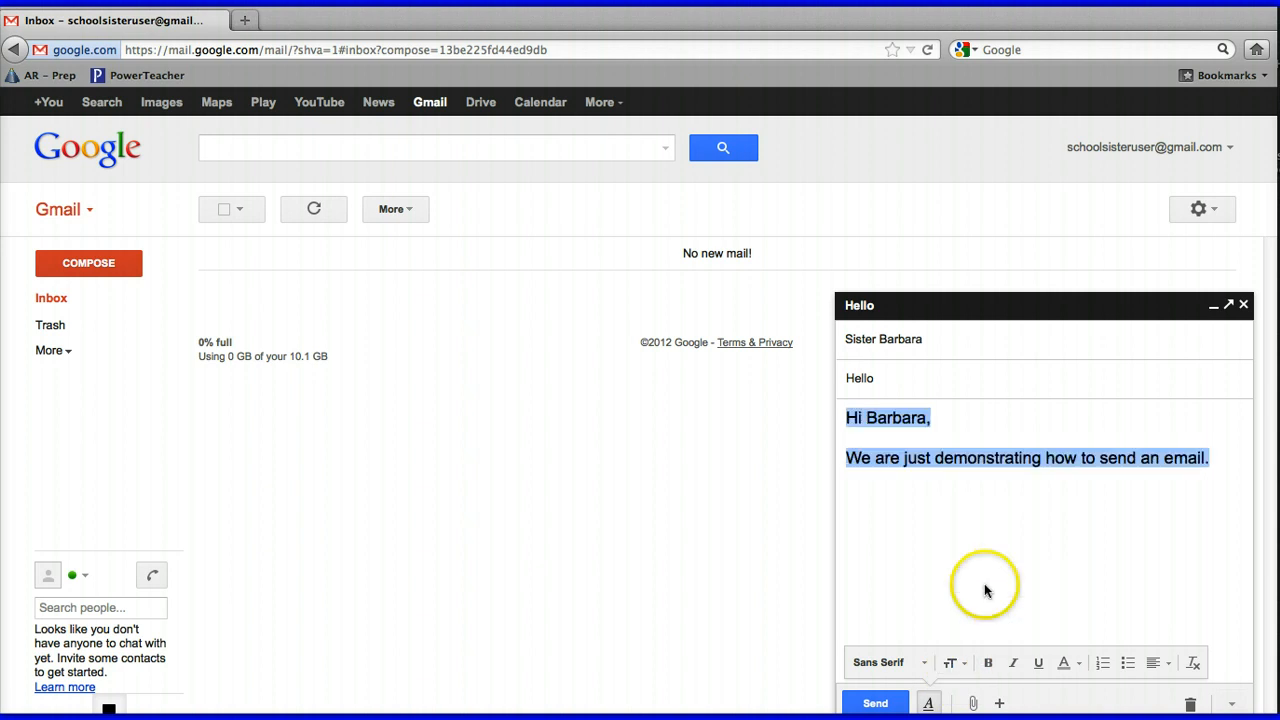
left_click(923, 665)
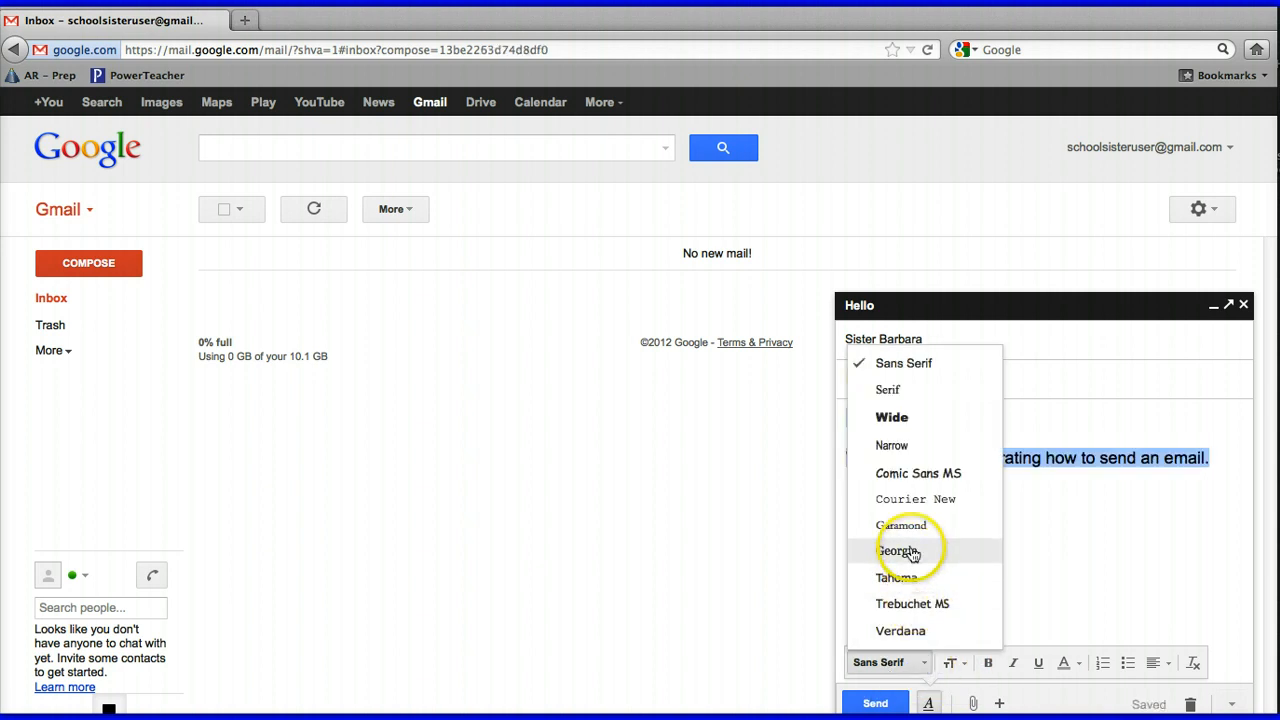
left_click(920, 472)
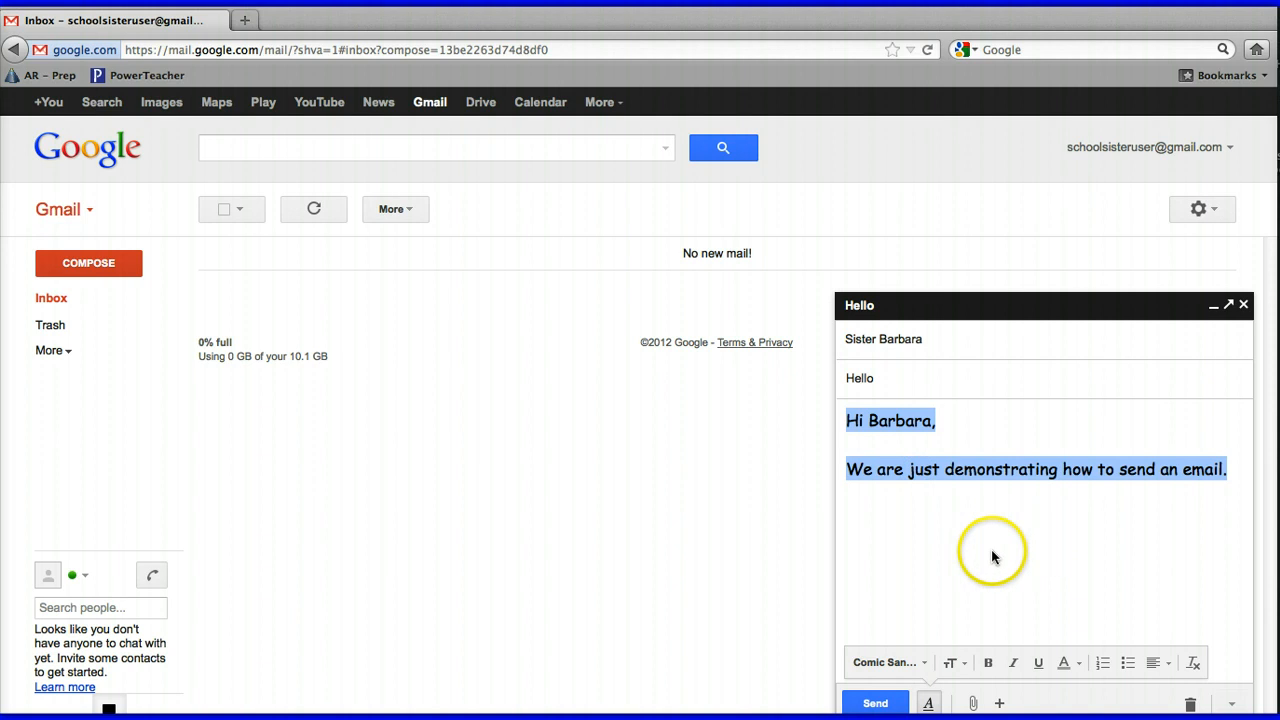
left_click(958, 545)
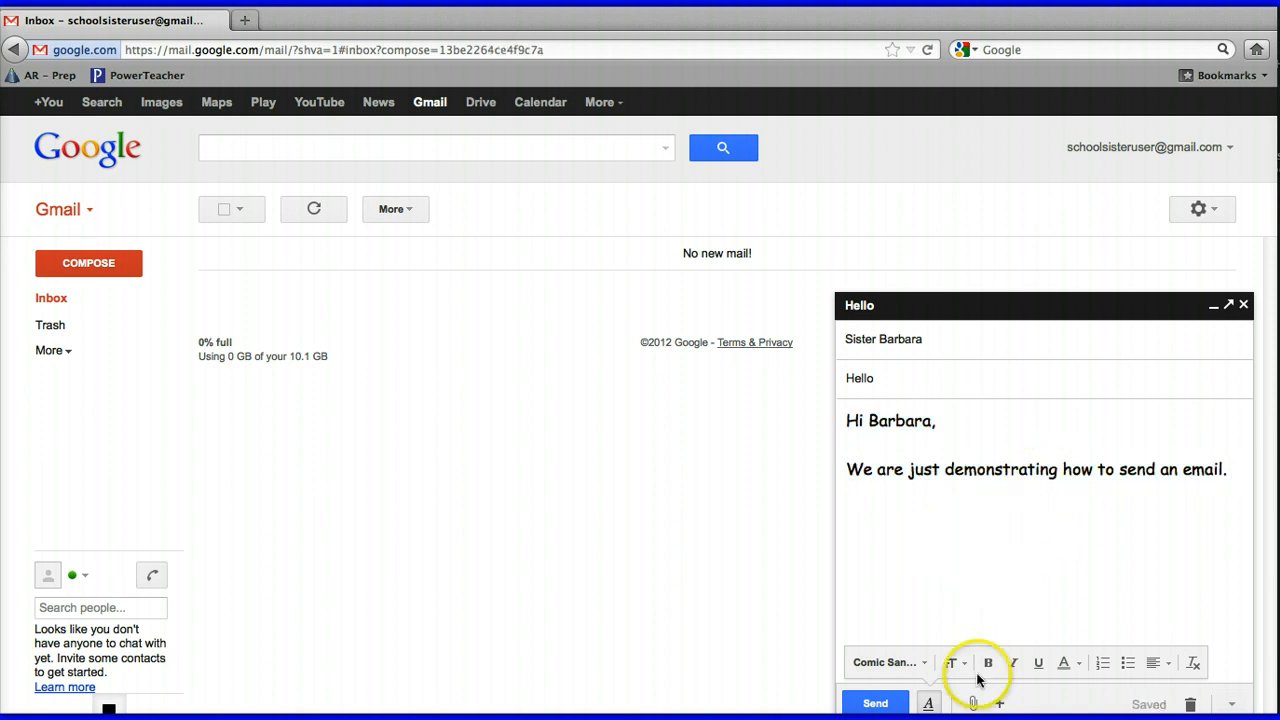
mouse_move(974, 708)
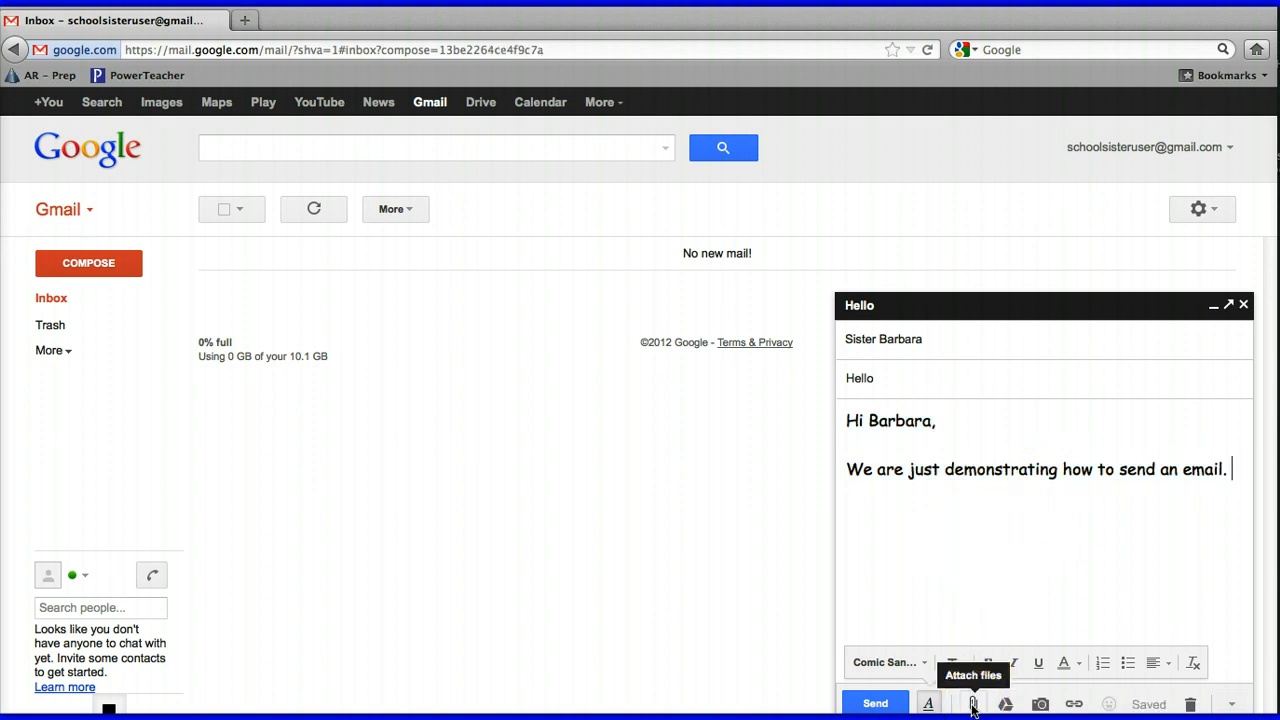
left_click(974, 705)
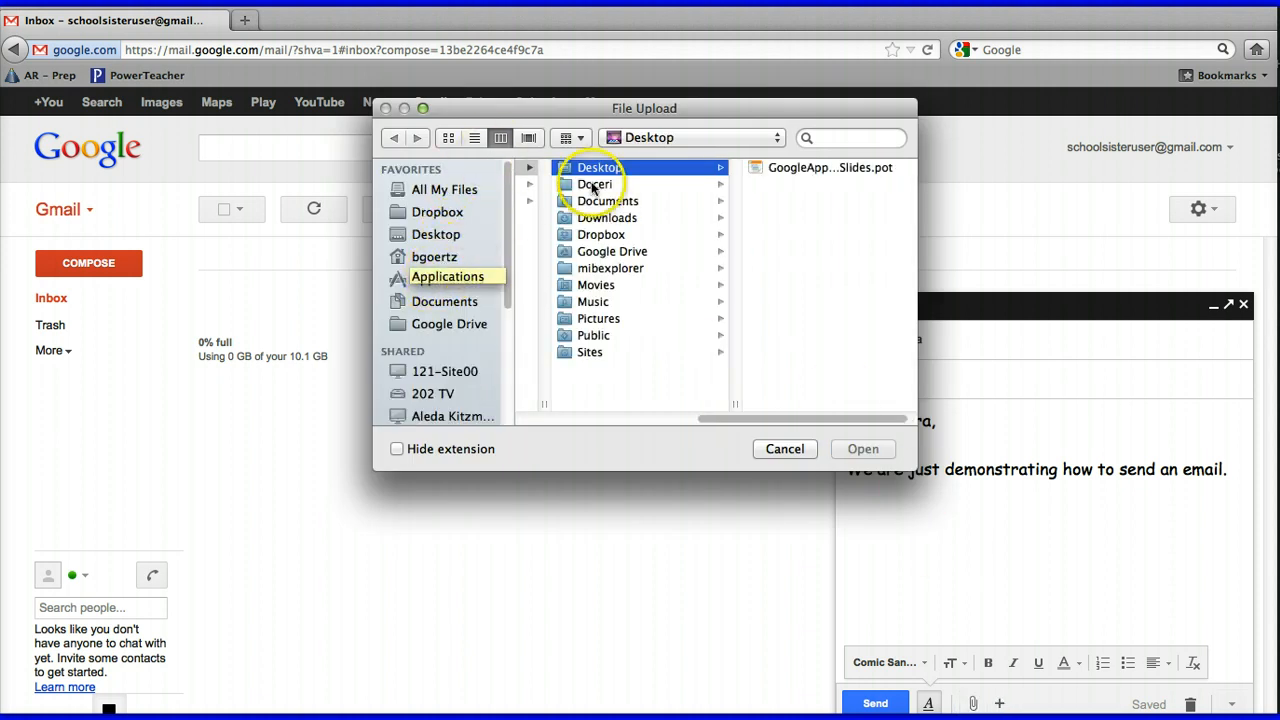
left_click(438, 303)
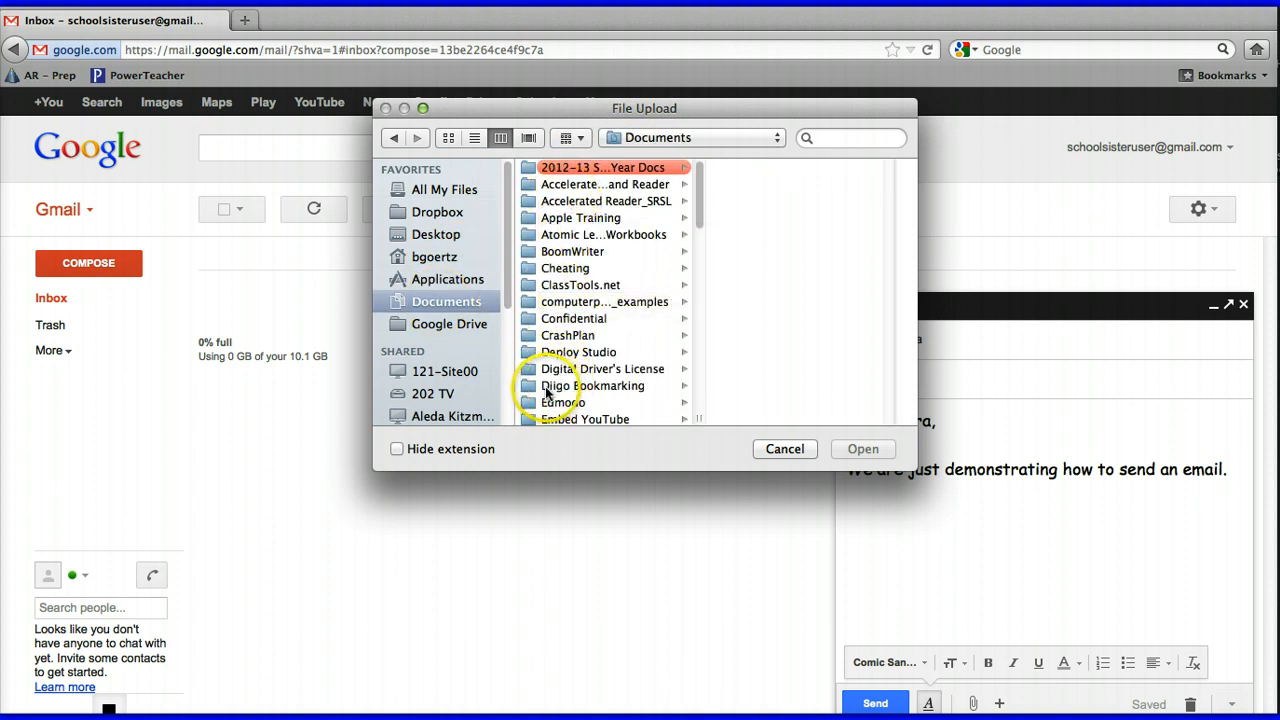
left_click(572, 252)
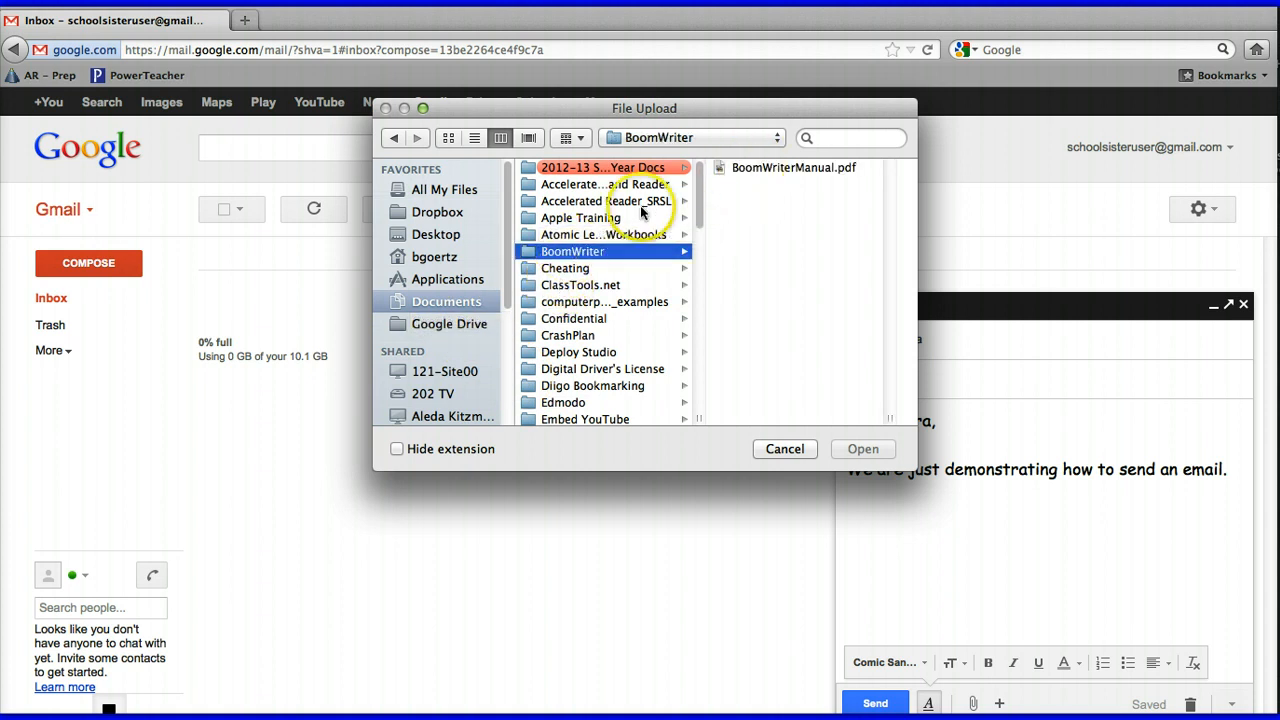
left_click(564, 403)
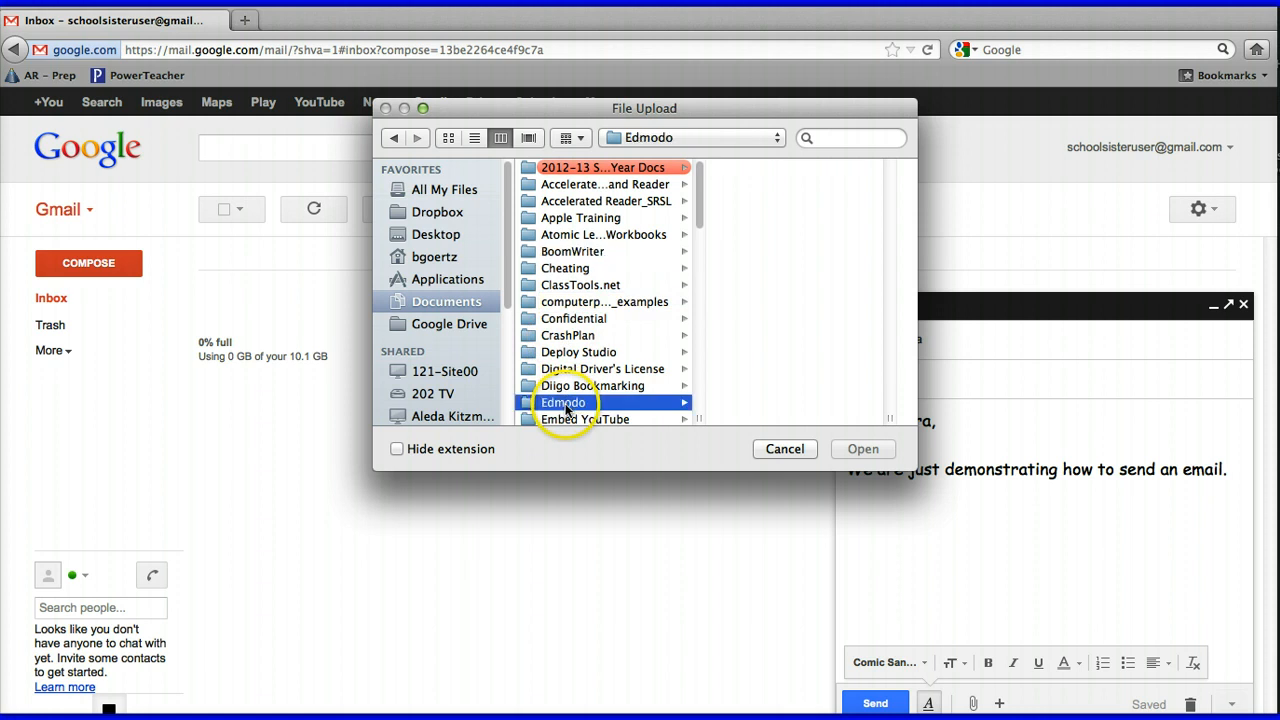
left_click(764, 253)
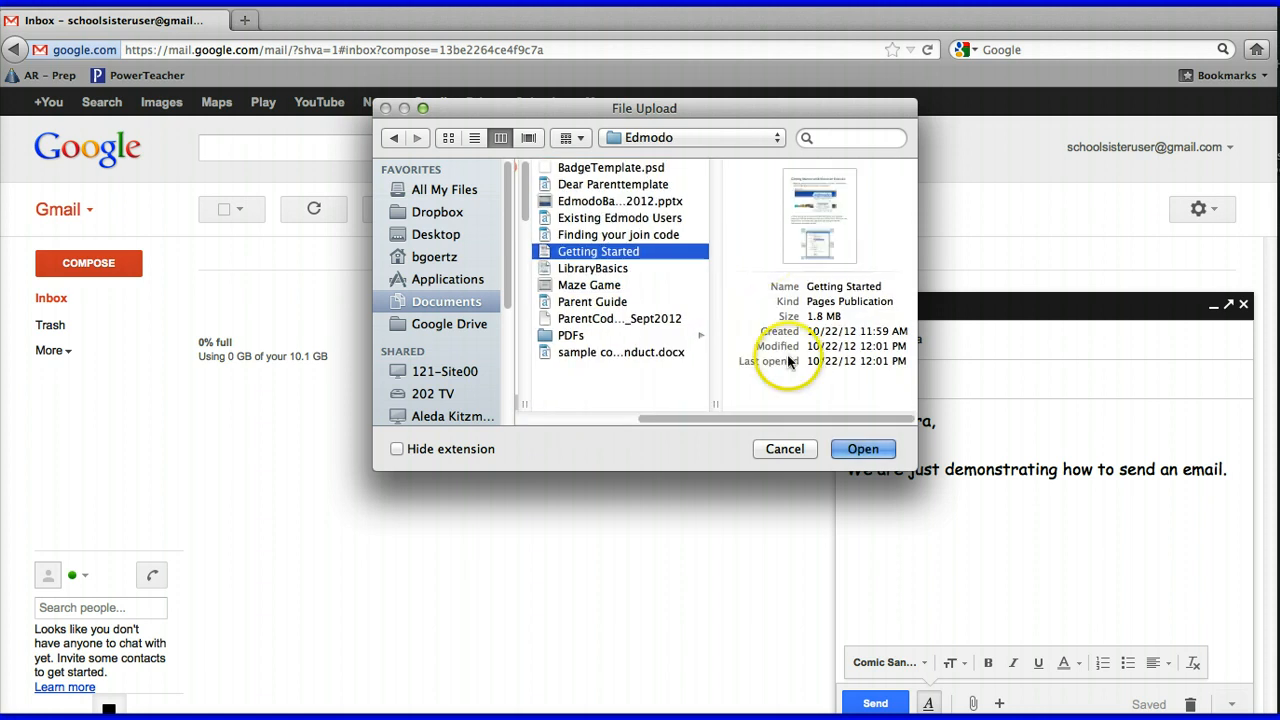
left_click(858, 451)
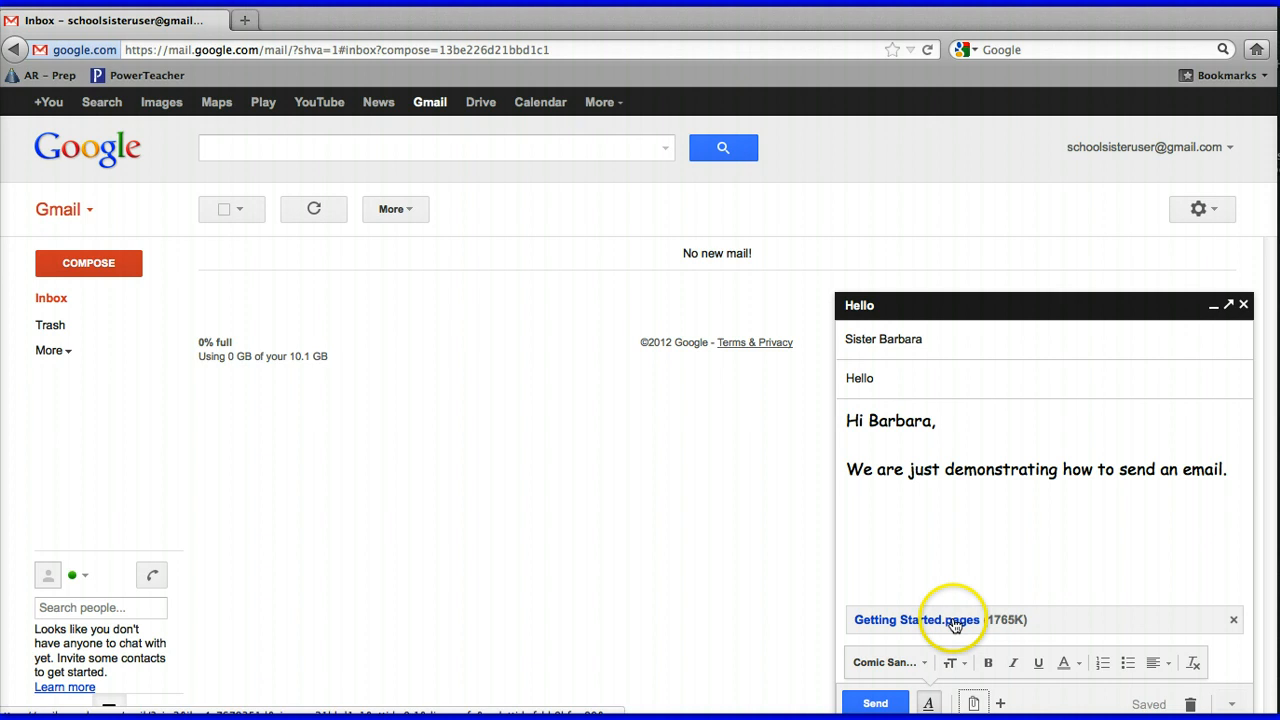
left_click(1233, 620)
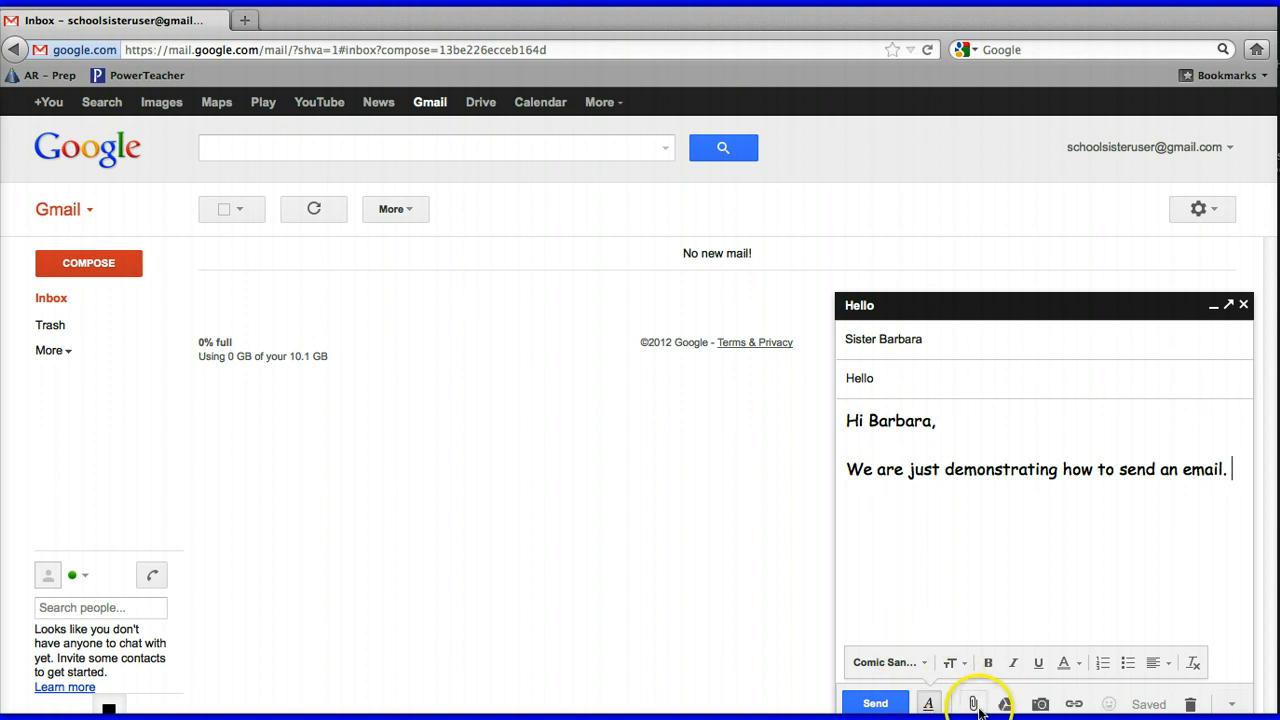
Send the Comic Sans email, then open a new message to Sister Barbara from the chat list
left_click(873, 704)
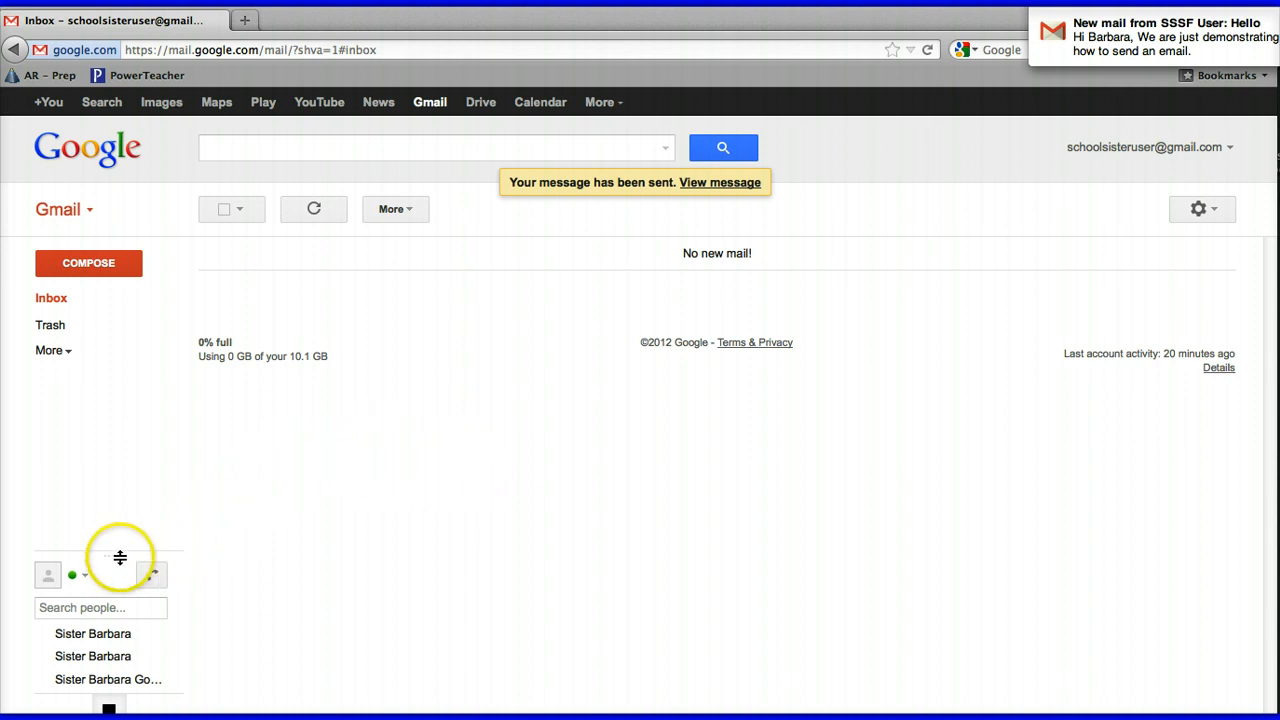
left_click_drag(117, 550, 120, 529)
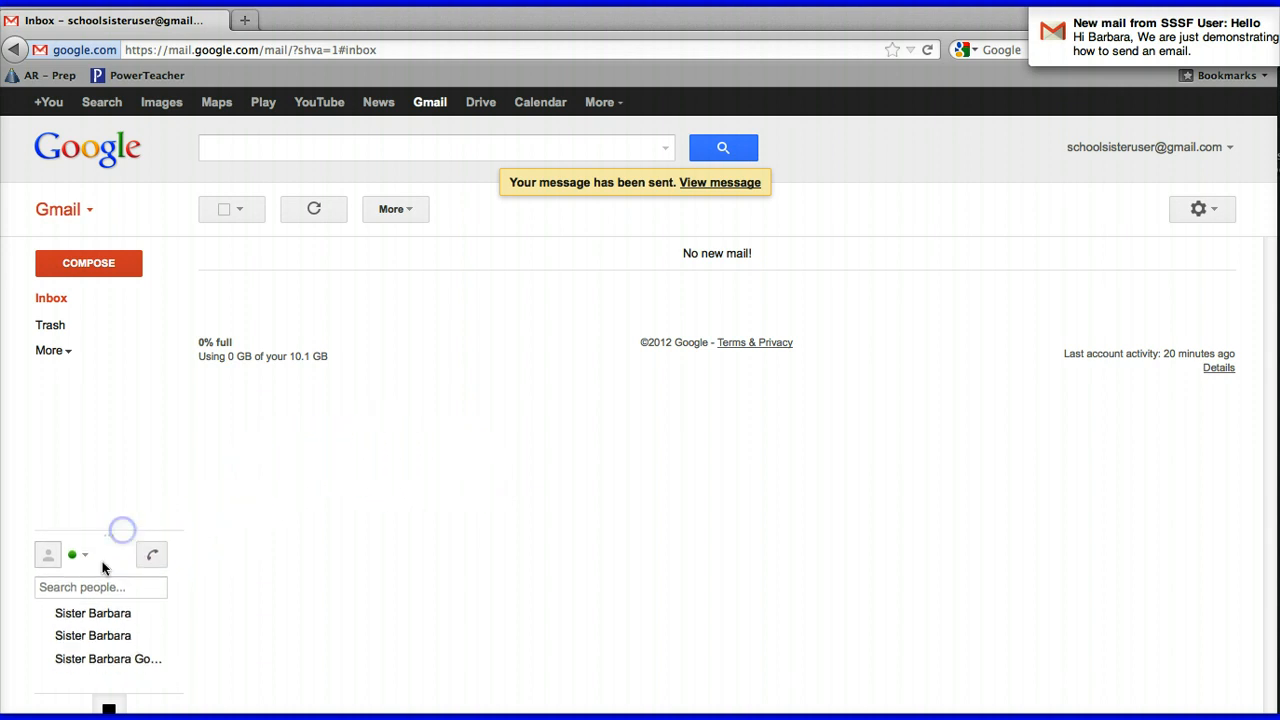
mouse_move(99, 621)
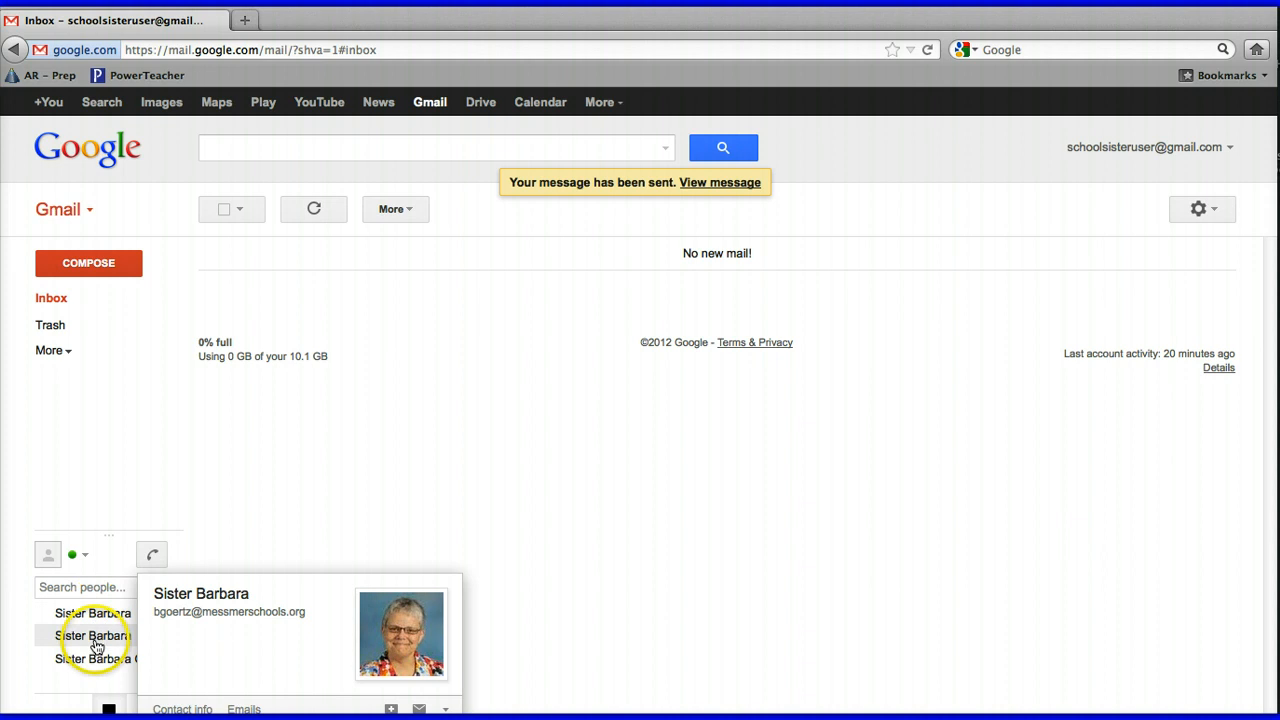
mouse_move(100, 668)
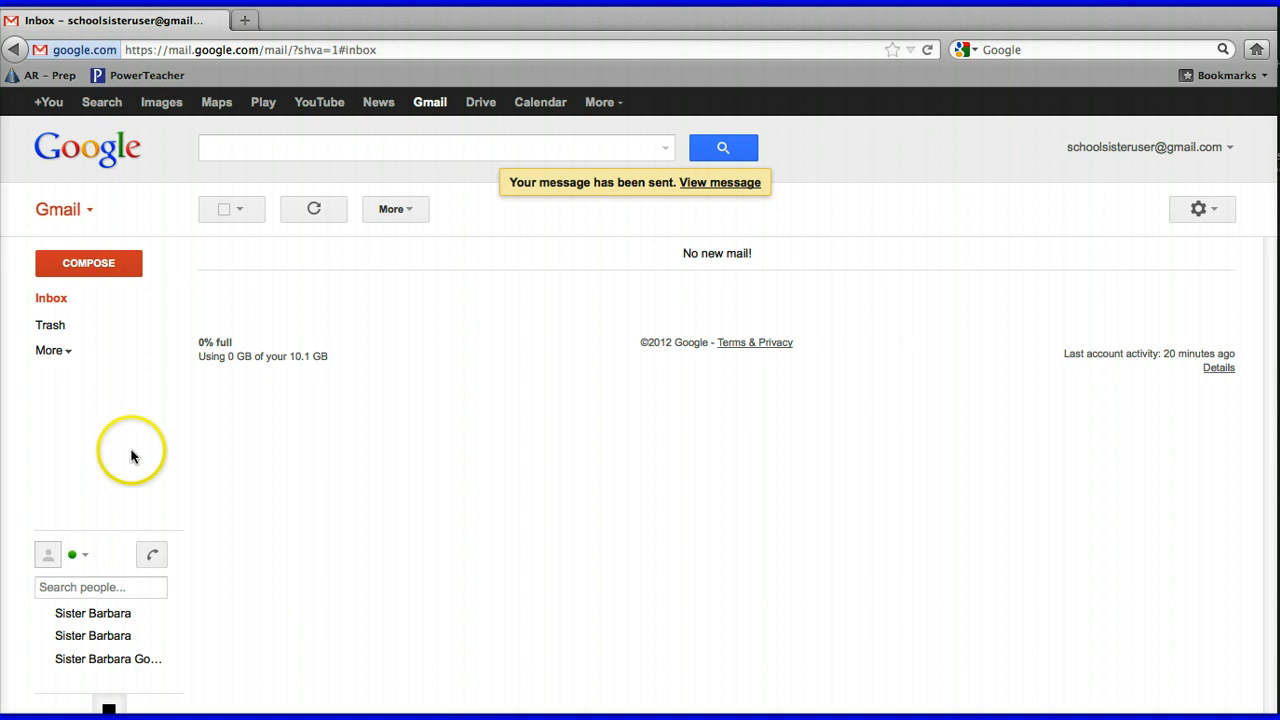
left_click(95, 640)
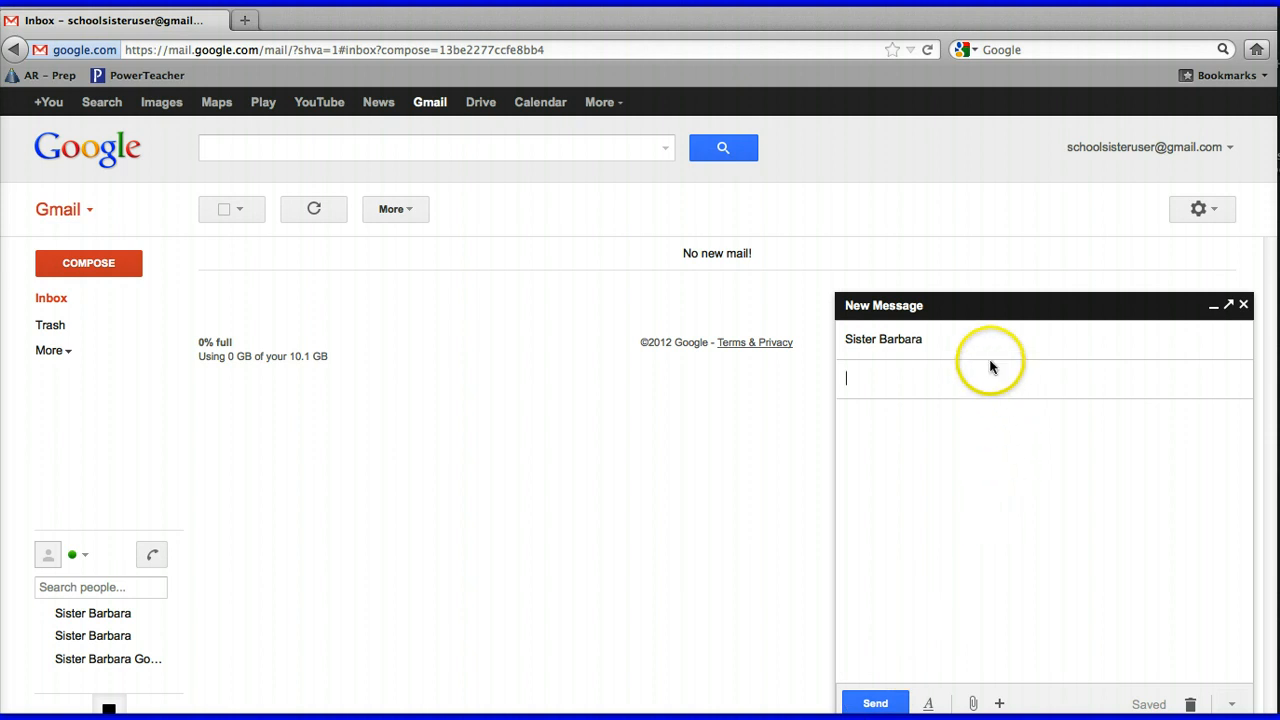
Discard the unsent draft to Sister Barbara, returning to the empty 'No new mail!' inbox
left_click(934, 372)
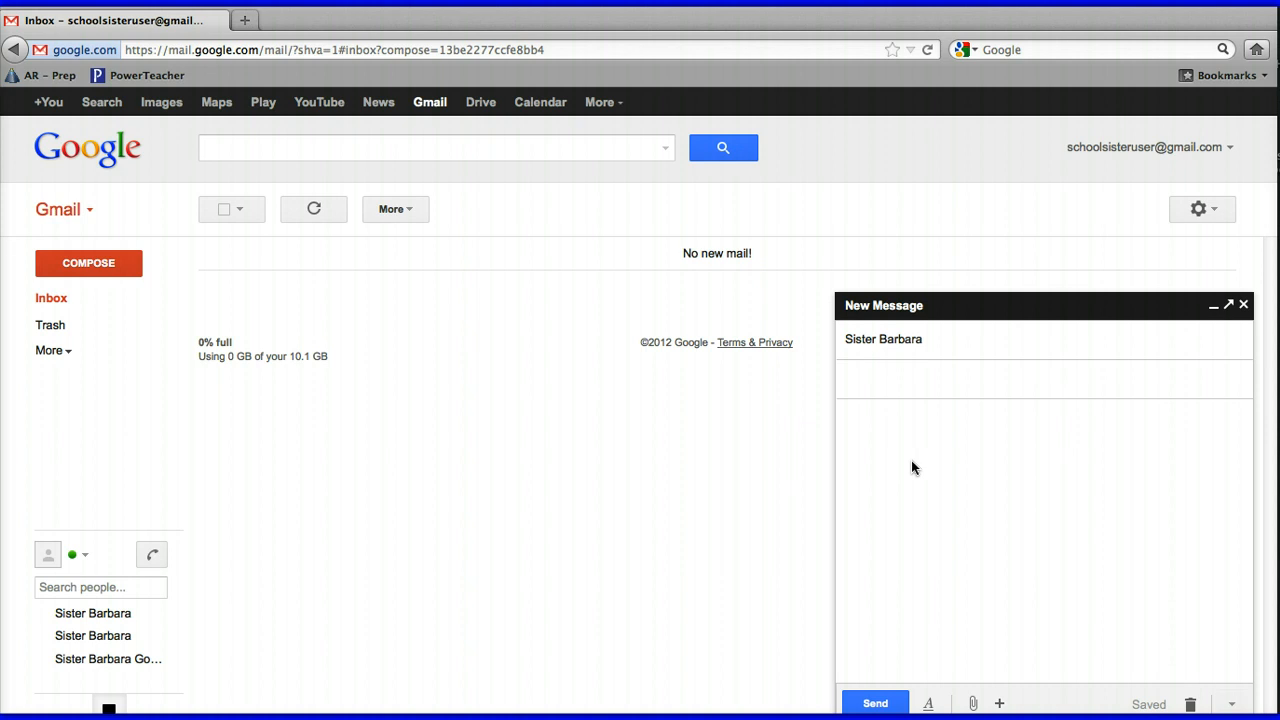
left_click(1241, 305)
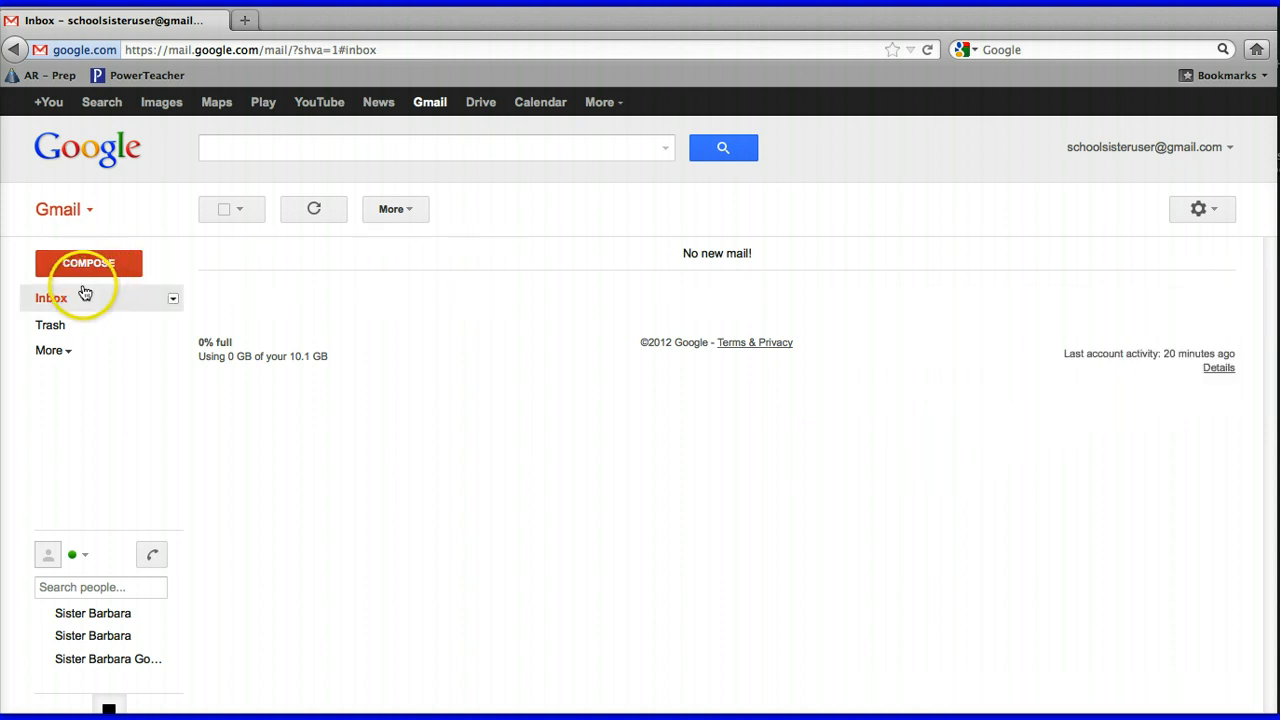